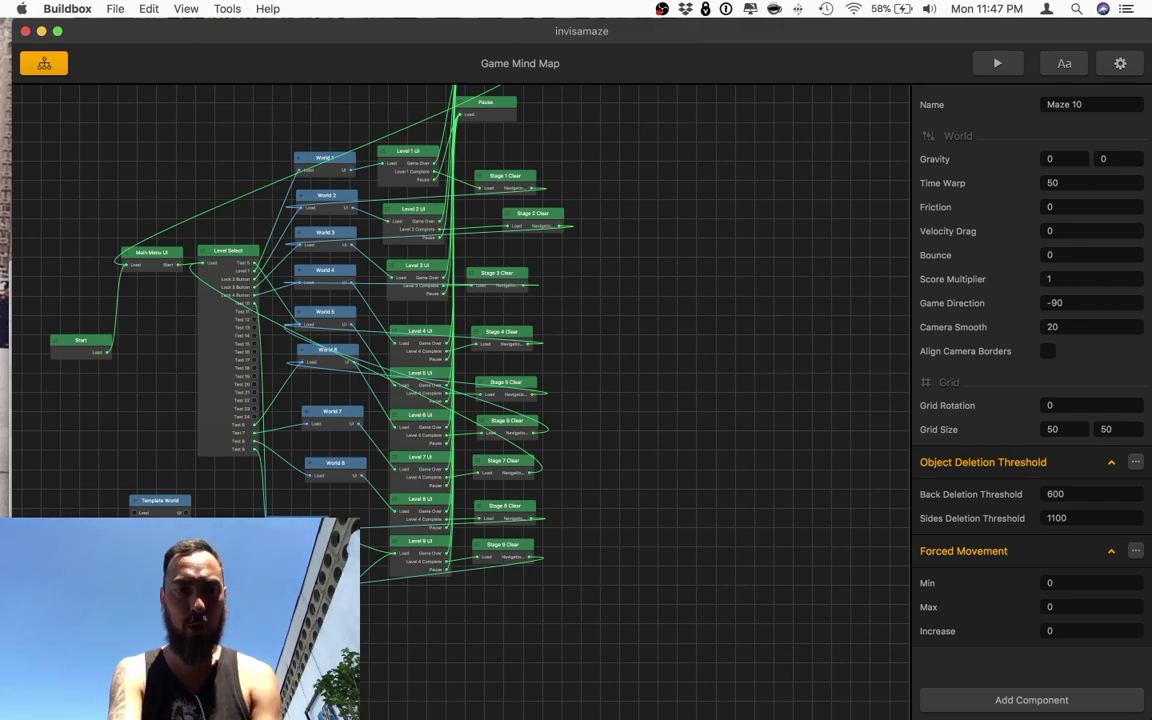
# Open the Template World and rename its group layer as Enemy's
pyautogui.doubleClick(160, 502)
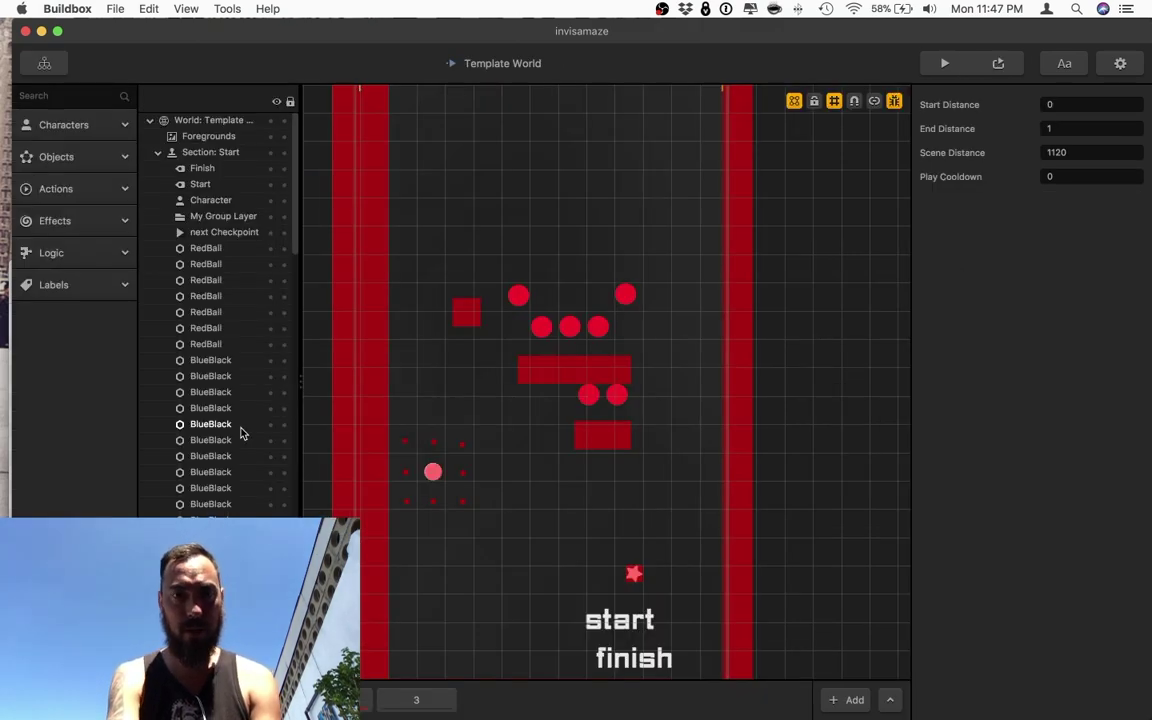
pyautogui.click(200, 216)
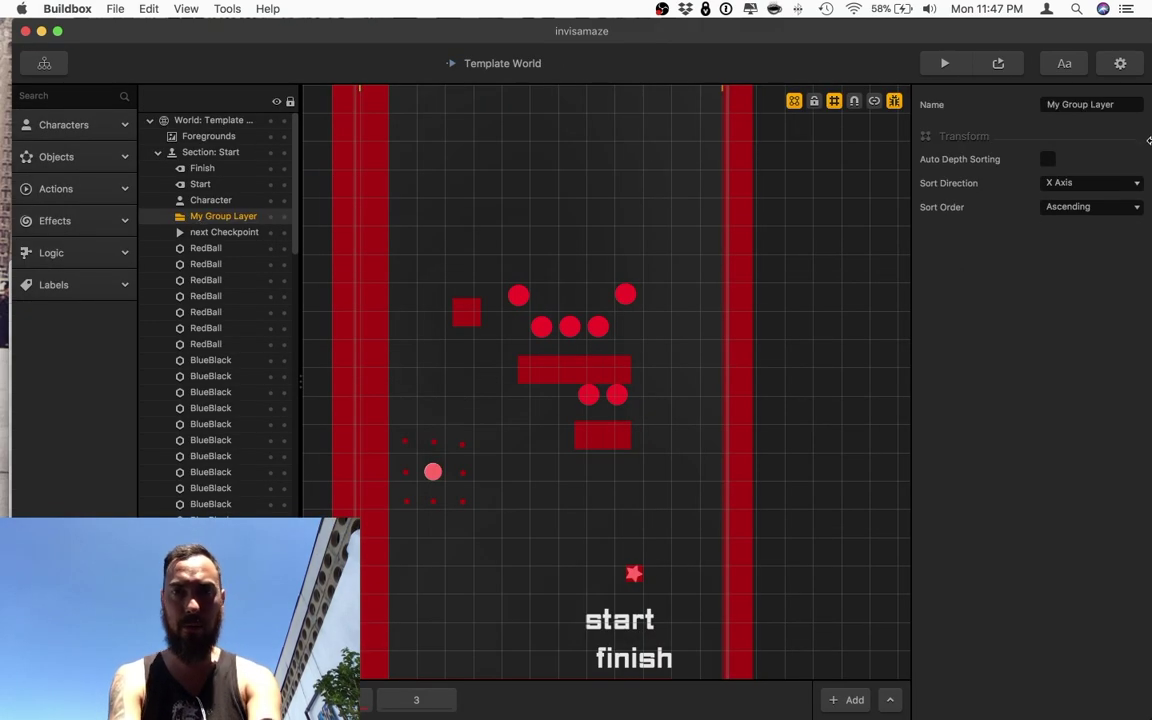
pyautogui.tripleClick(1083, 105)
pyautogui.write("Enemy's")
pyautogui.press('Return')
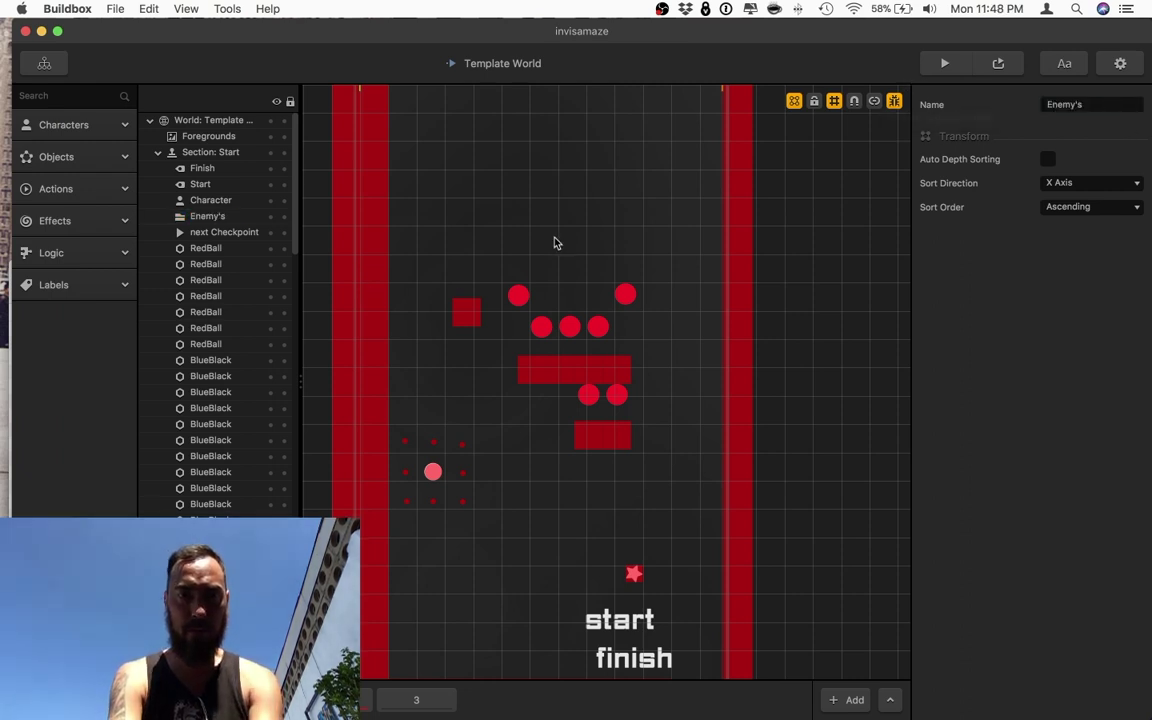
# Select all seven red balls in the Template World and move them into the Enemy's group
pyautogui.moveTo(504, 249); pyautogui.dragTo(641, 340)
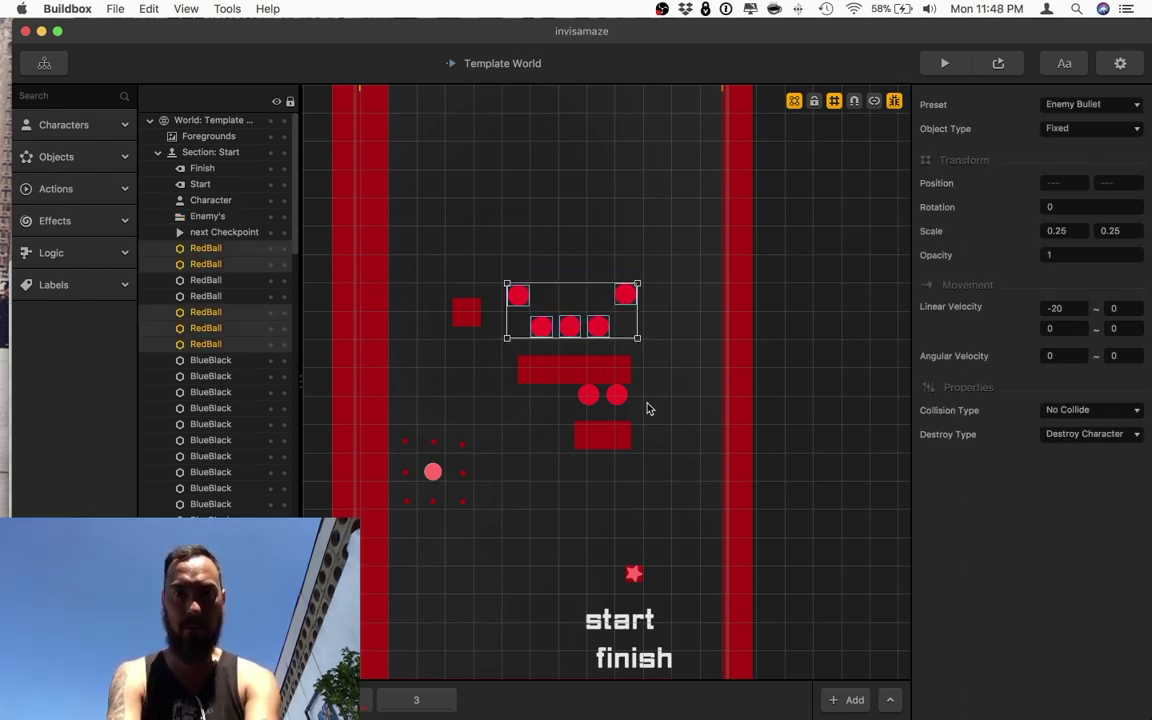
pyautogui.keyDown('shift'); pyautogui.moveTo(647, 405); pyautogui.dragTo(523, 401); pyautogui.keyUp('shift')
pyautogui.moveTo(198, 284); pyautogui.dragTo(198, 224)
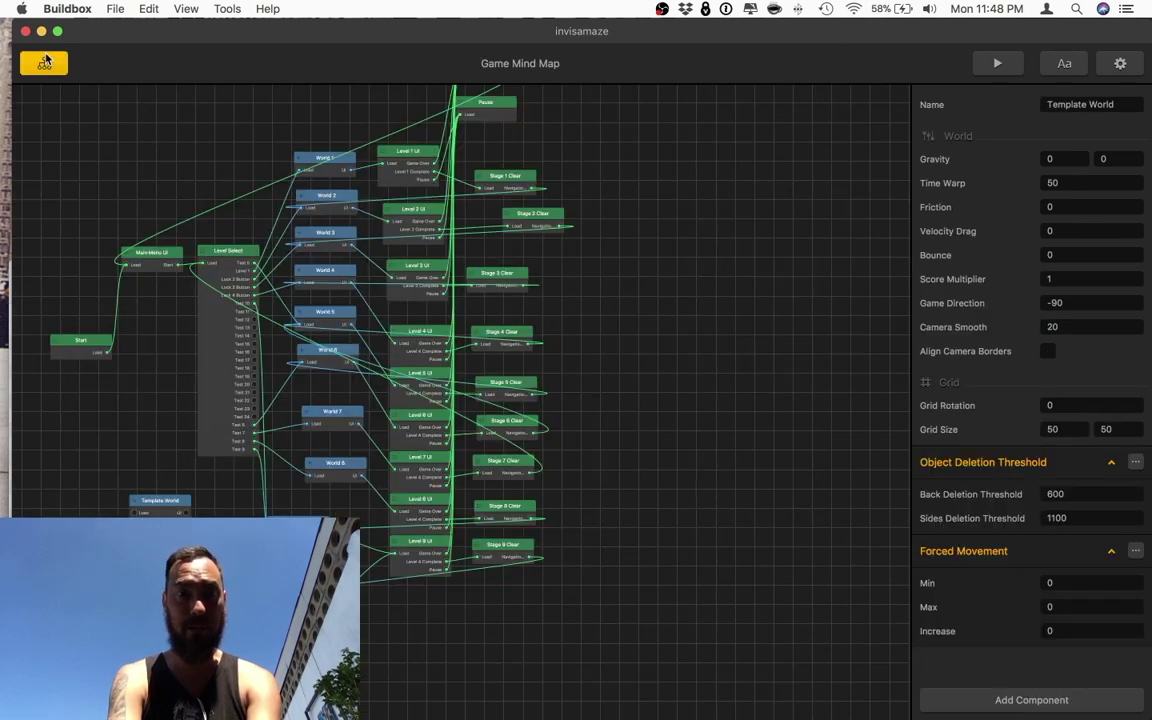
# Open Maze 10, collapse its Character group, inspect the unnamed group layer below Enemys, and return to the mind map
pyautogui.click(437, 663)
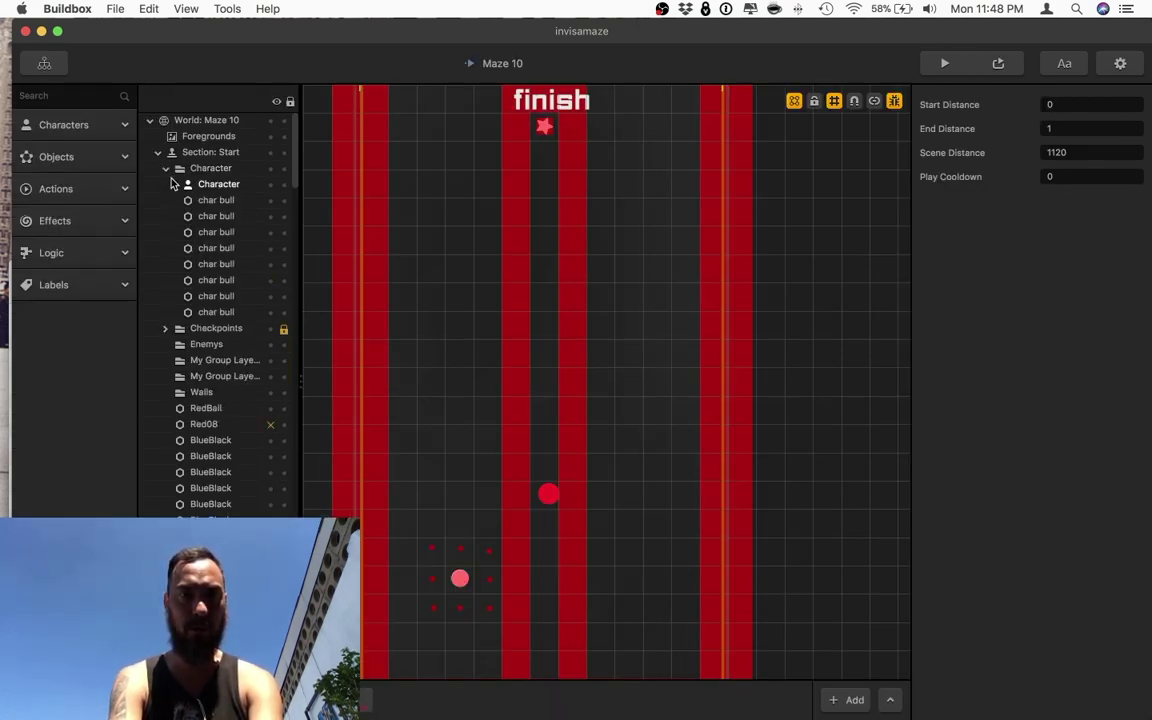
pyautogui.click(166, 168)
pyautogui.click(222, 216)
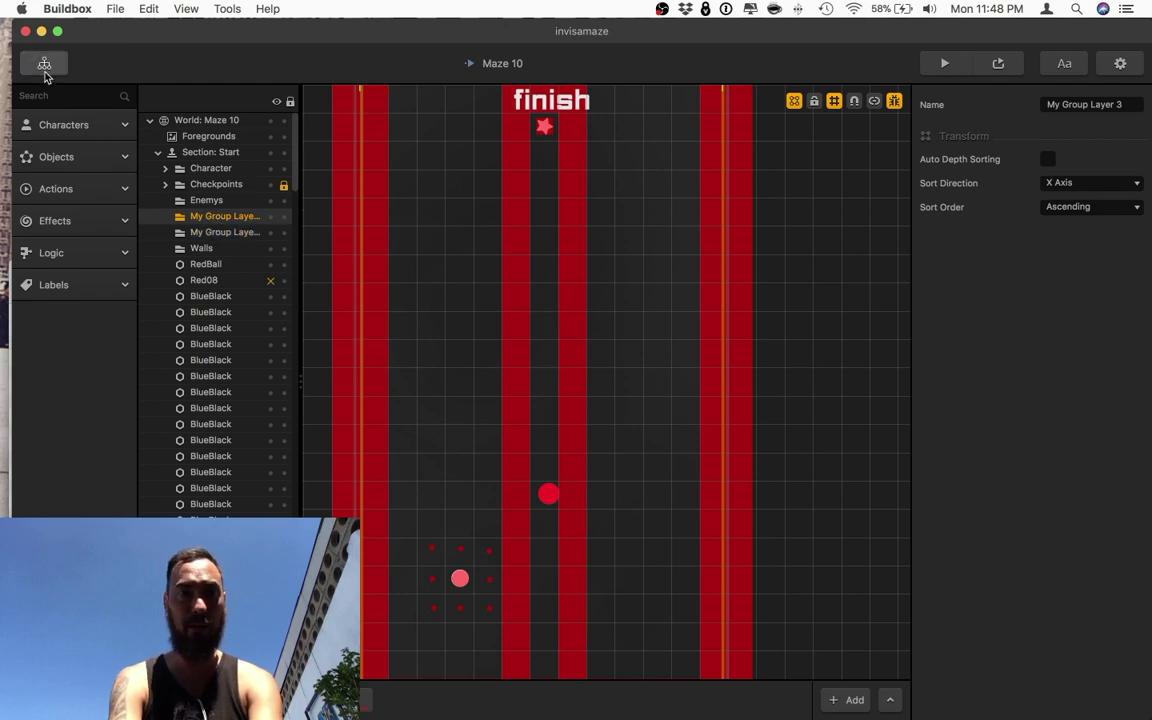
pyautogui.click(44, 63)
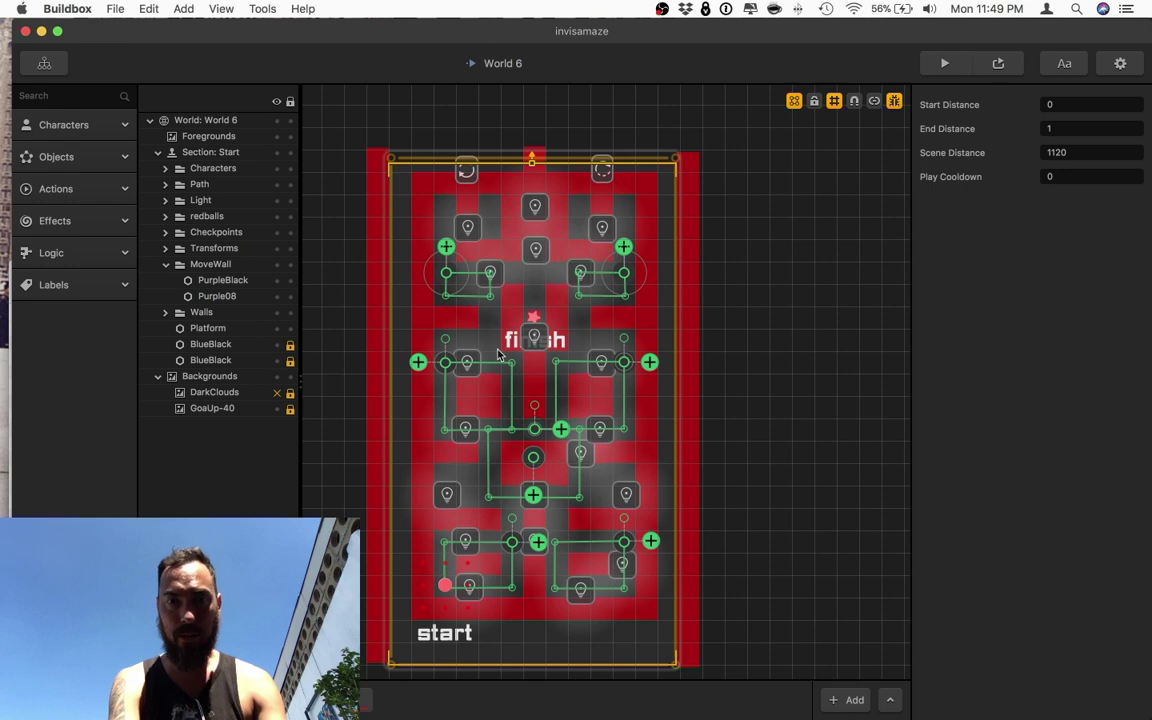
# In World 6, lock and hide the Path group and hide the Light group
pyautogui.click(284, 188)
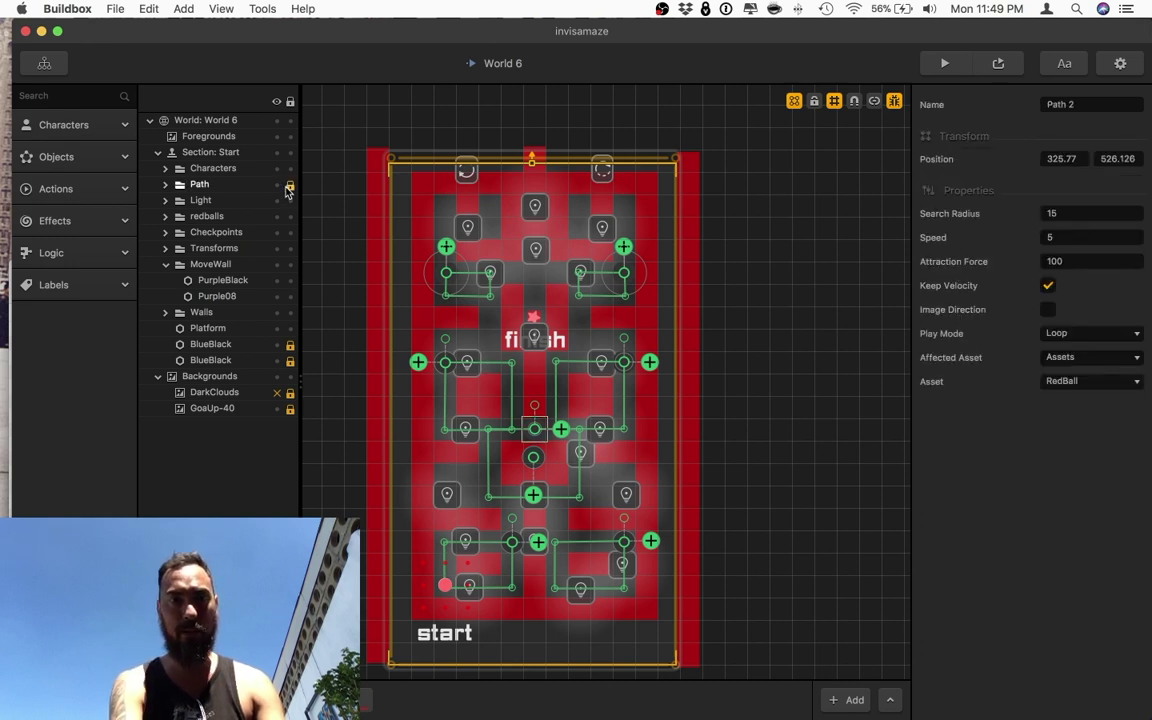
pyautogui.click(288, 187)
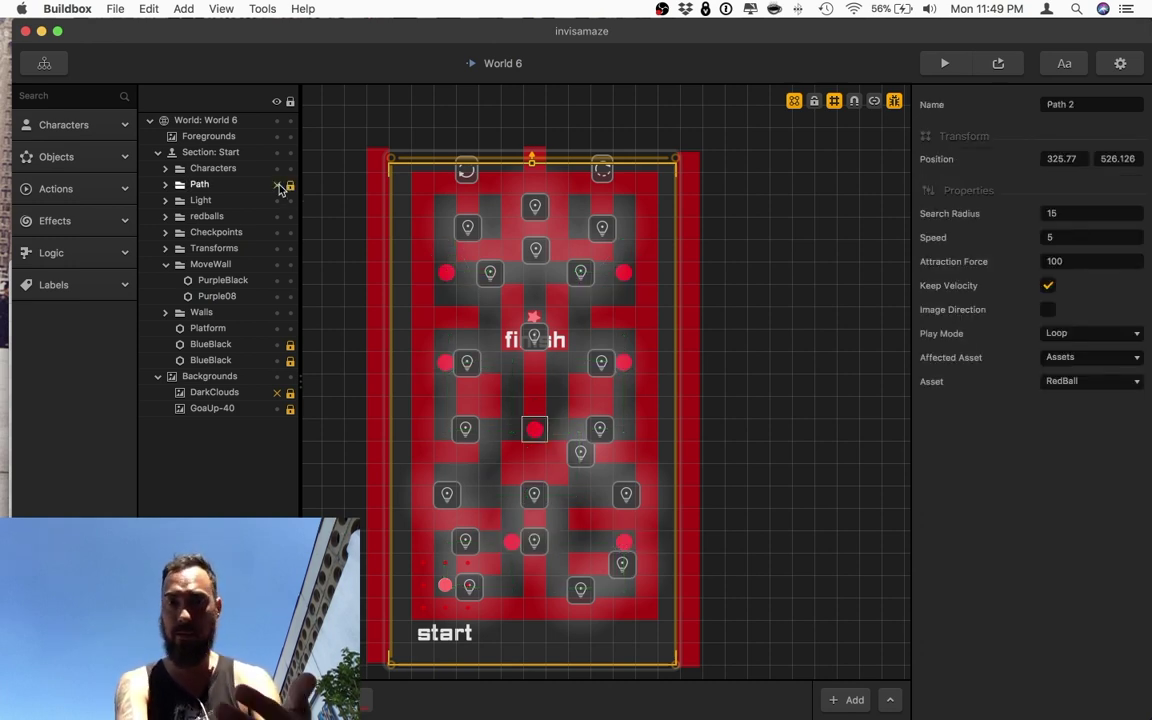
pyautogui.click(453, 367)
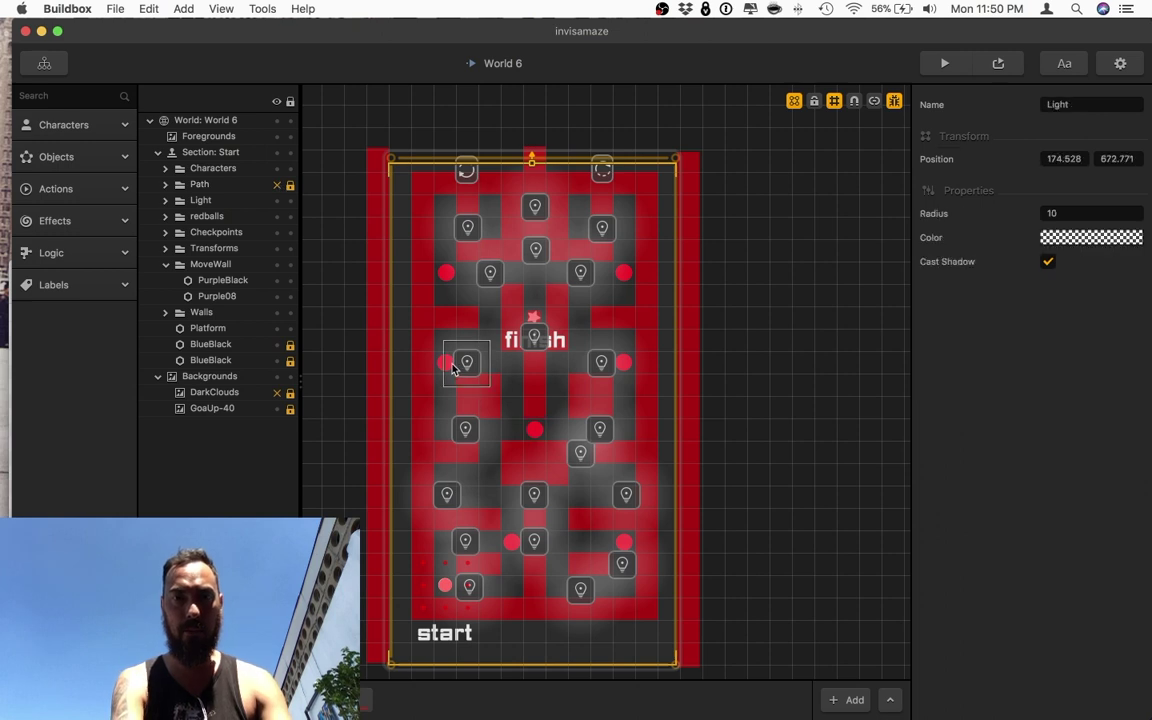
pyautogui.click(277, 200)
# Undo the Finish label's move, expand the Checkpoints group, lock and unlock all its items together, and collapse it
pyautogui.moveTo(553, 345); pyautogui.dragTo(518, 354)
pyautogui.press('super+z')
pyautogui.click(165, 232)
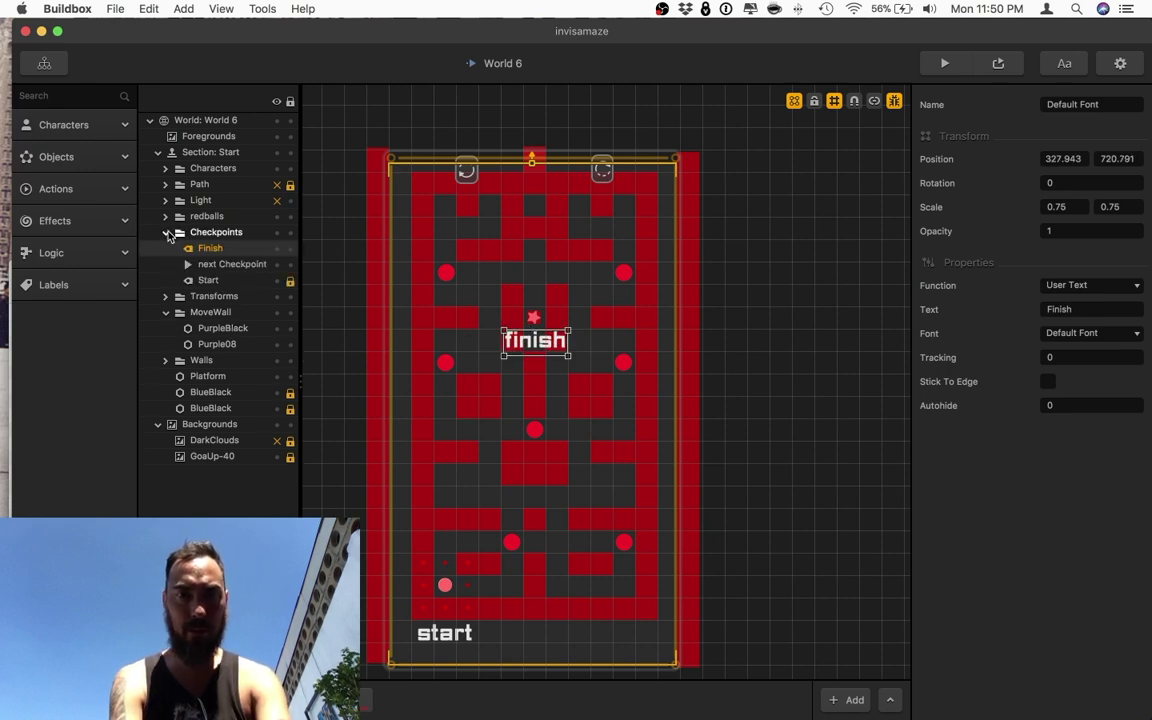
pyautogui.click(290, 232)
pyautogui.click(291, 234)
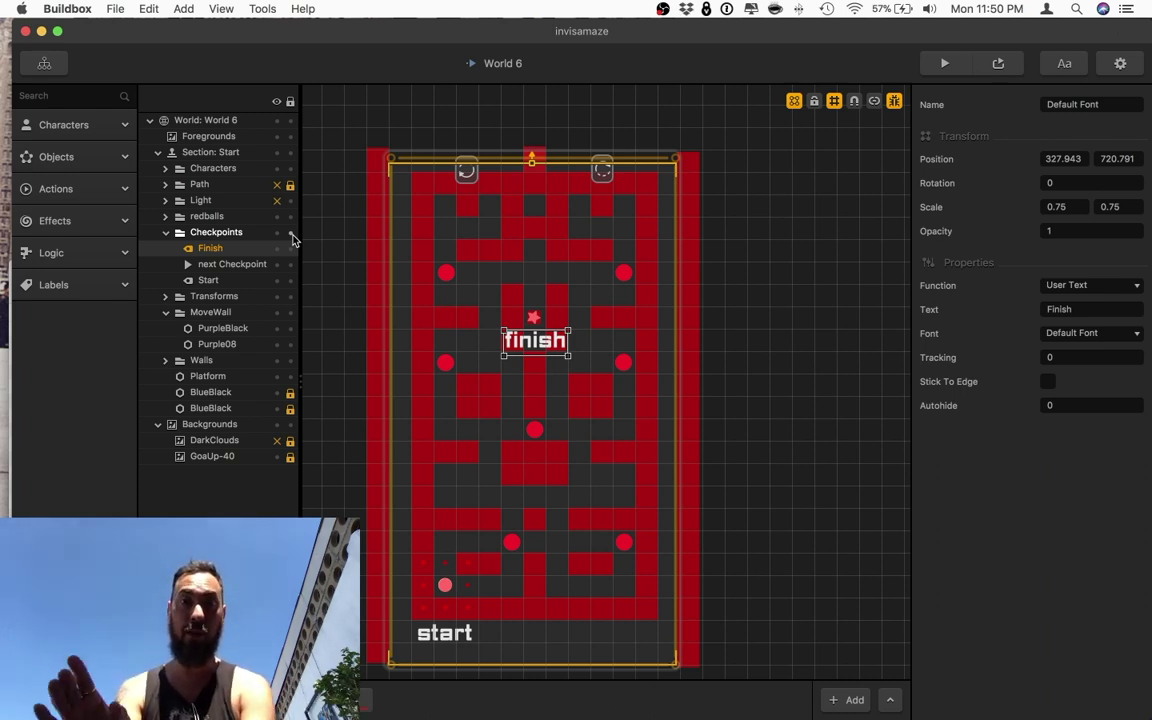
pyautogui.click(163, 232)
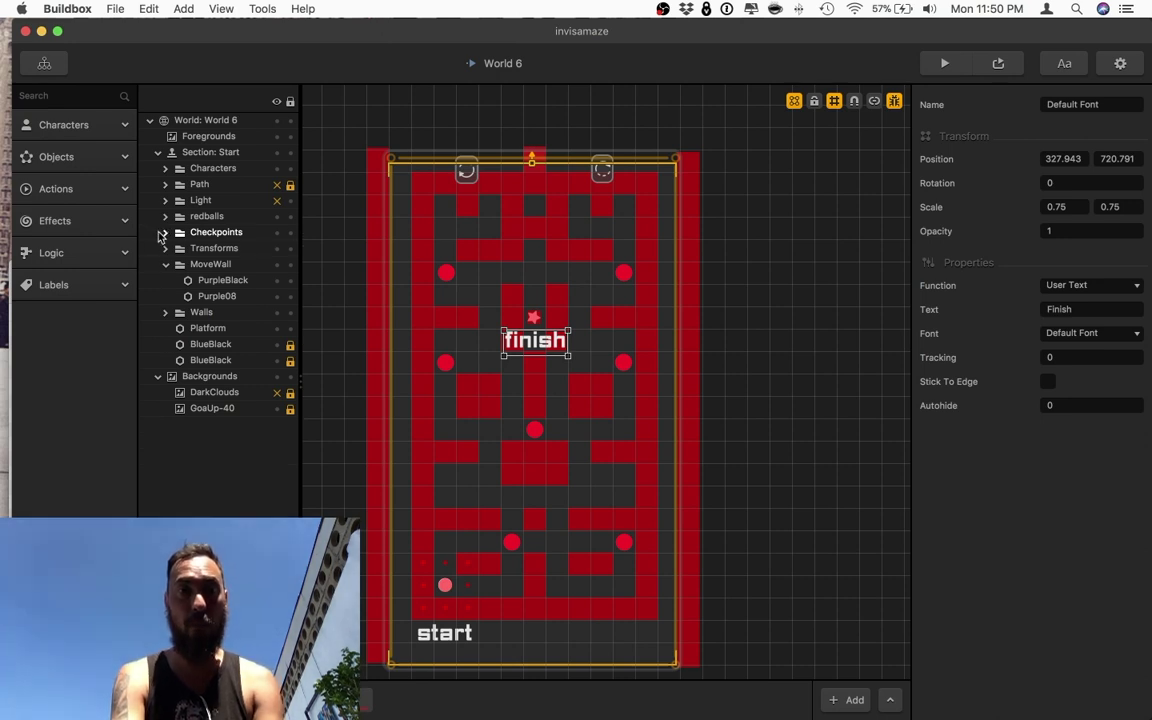
# Rename the redballs group as Enemy's
pyautogui.click(447, 273)
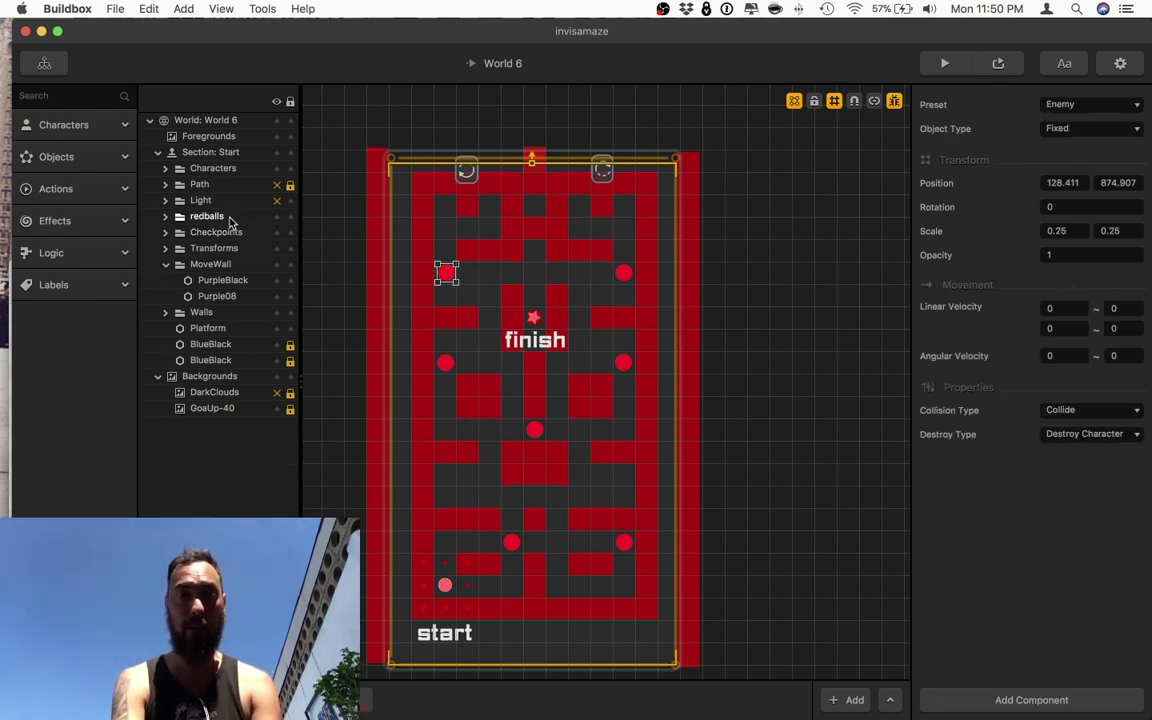
pyautogui.click(222, 216)
pyautogui.click(1101, 107)
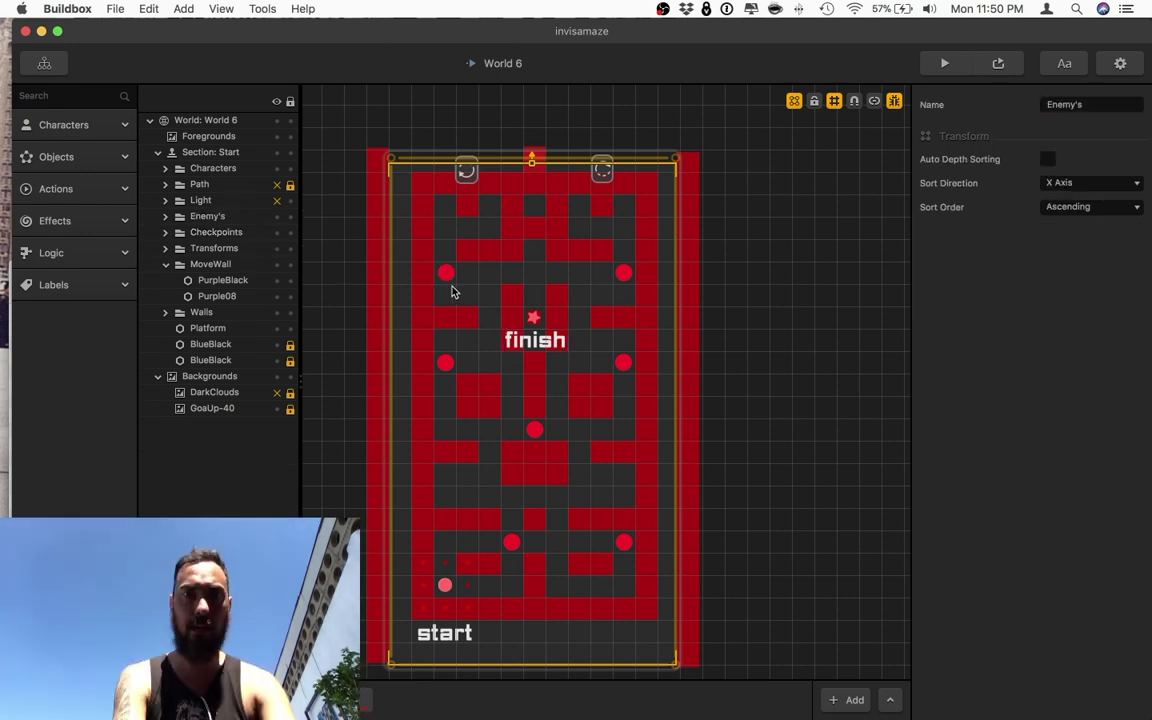
pyautogui.click(455, 292)
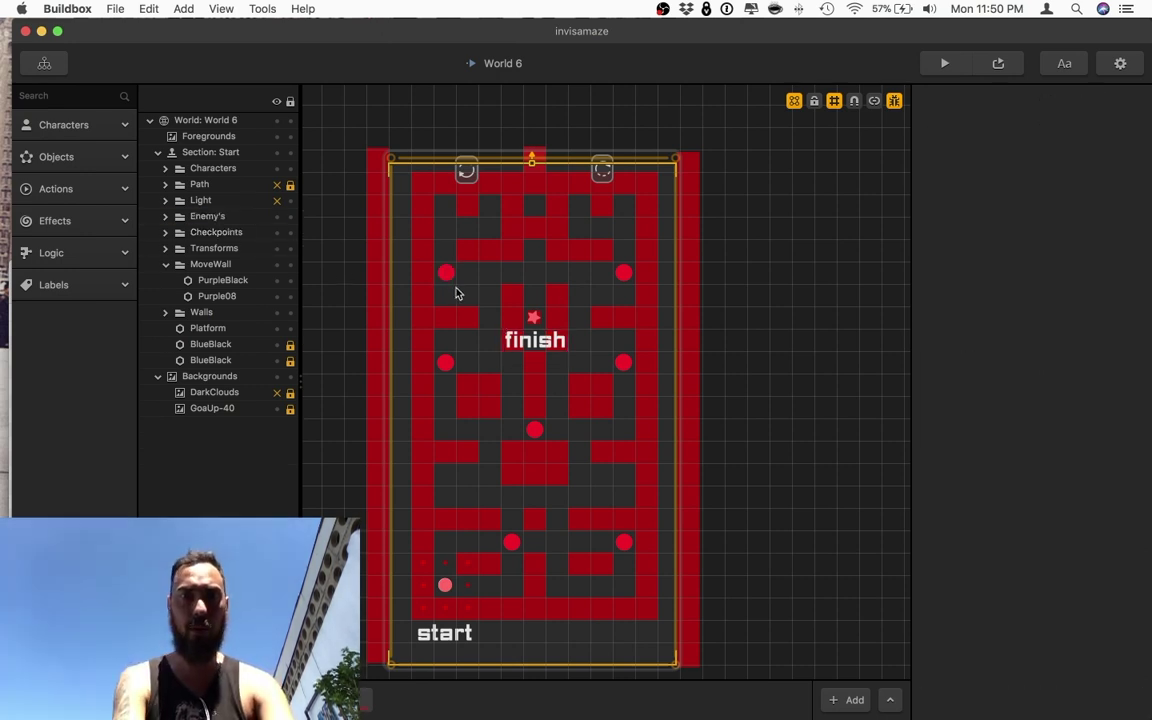
# Duplicate the upper-left red ball in a chain of copies: two right, one down, one right and four down
pyautogui.click(450, 277)
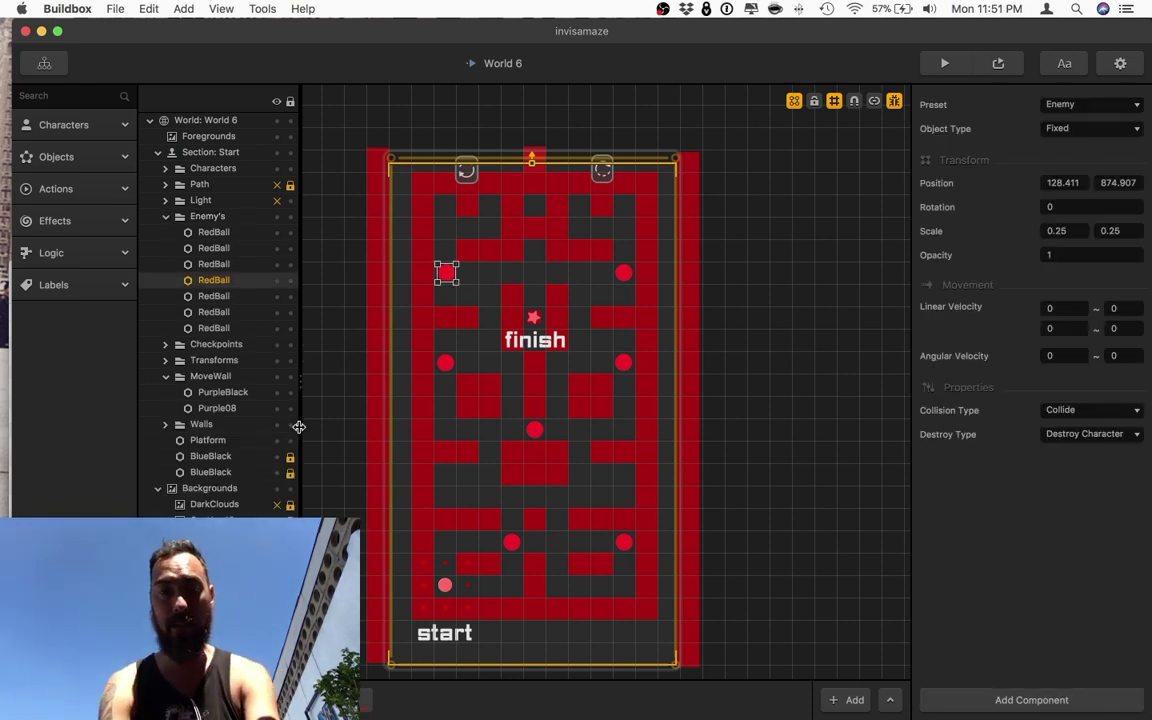
pyautogui.hotkey('alt', 'Right')
pyautogui.hotkey('alt', 'Right')
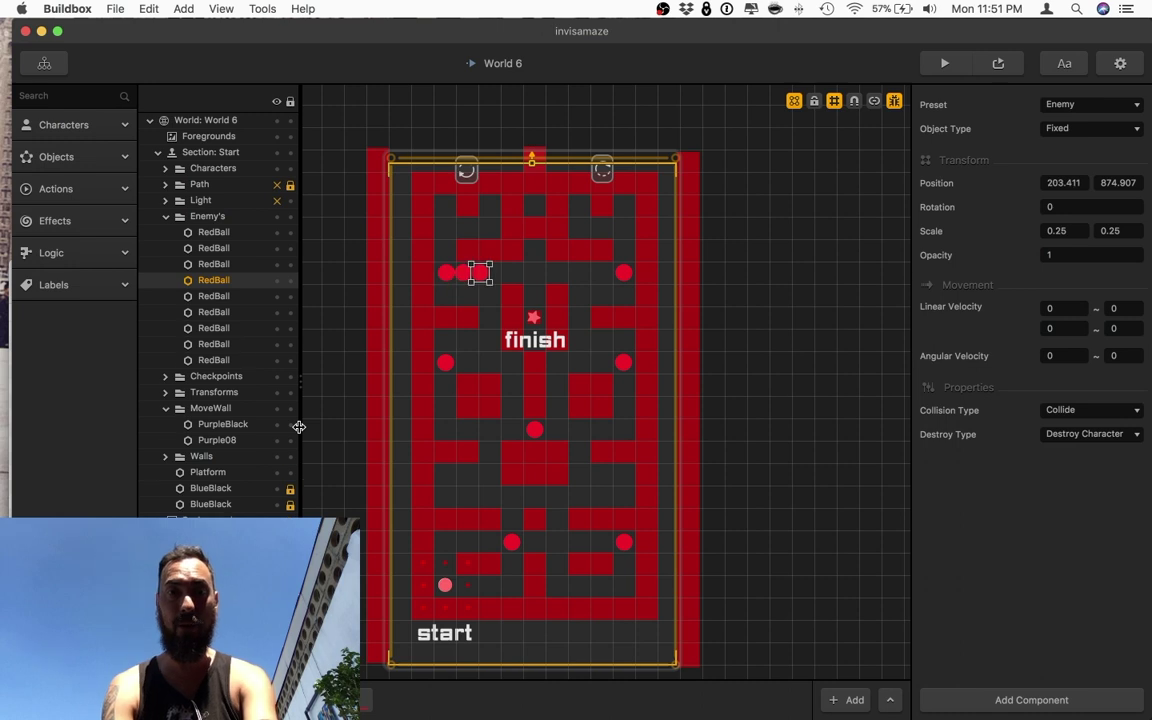
pyautogui.hotkey('alt', 'Down')
pyautogui.hotkey('alt', 'Right')
pyautogui.hotkey('alt', 'Down')
pyautogui.hotkey('alt', 'Down')
pyautogui.hotkey('alt', 'Down')
pyautogui.hotkey('alt', 'Down')
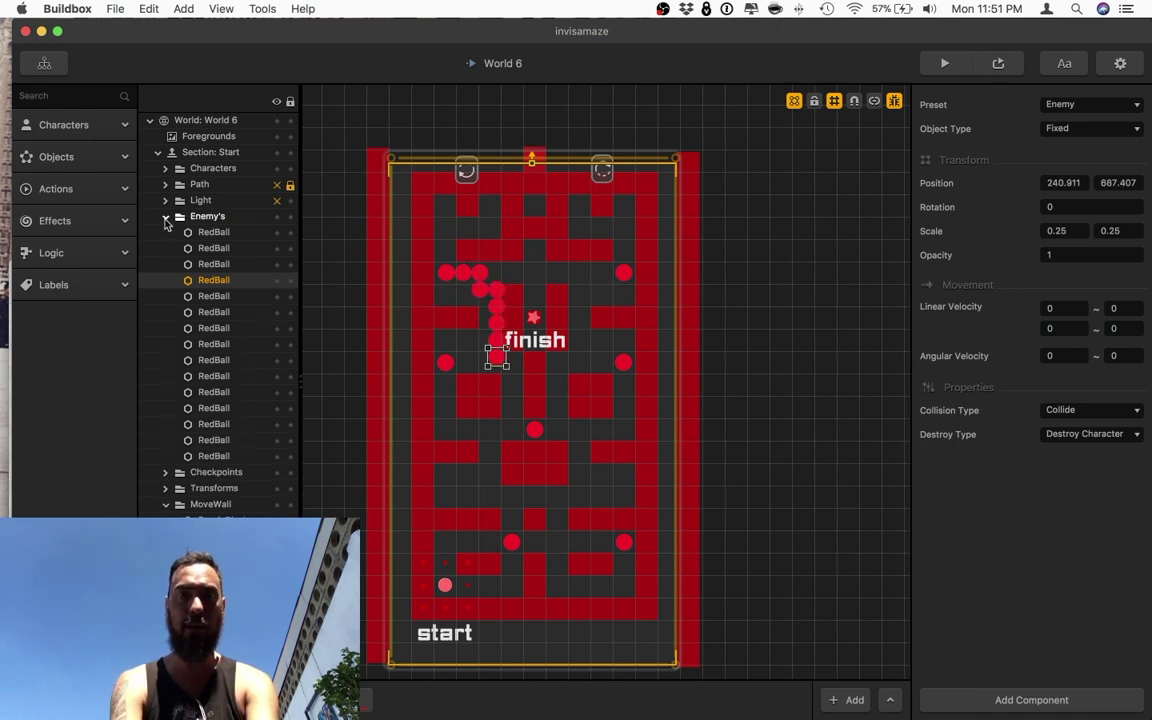
# Collapse the Enemy's group, show the Light group, and toggle the visibility of the Enemy's and Path groups
pyautogui.click(166, 217)
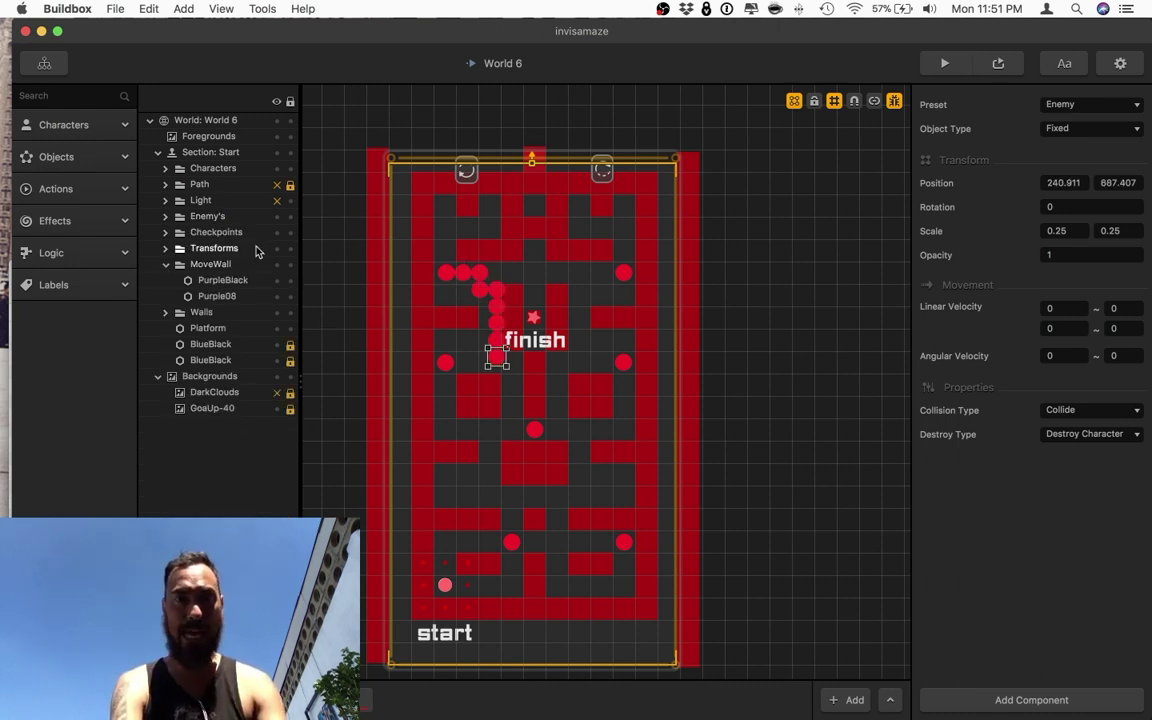
pyautogui.click(277, 201)
pyautogui.click(277, 217)
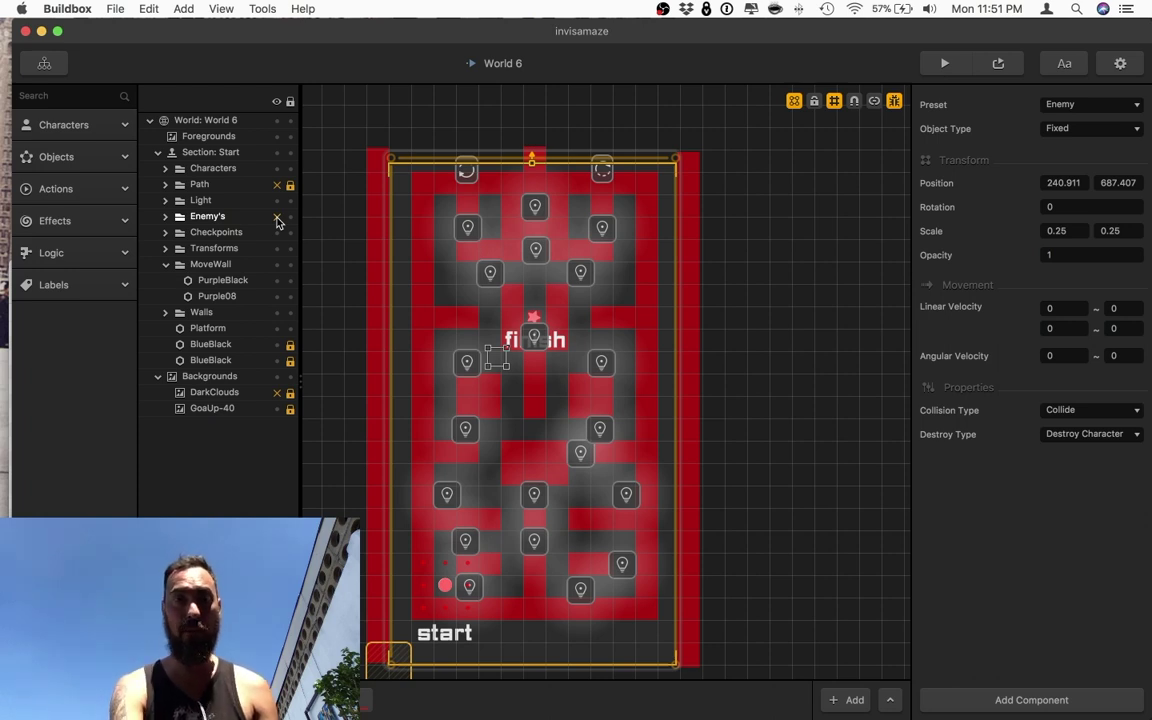
pyautogui.click(277, 217)
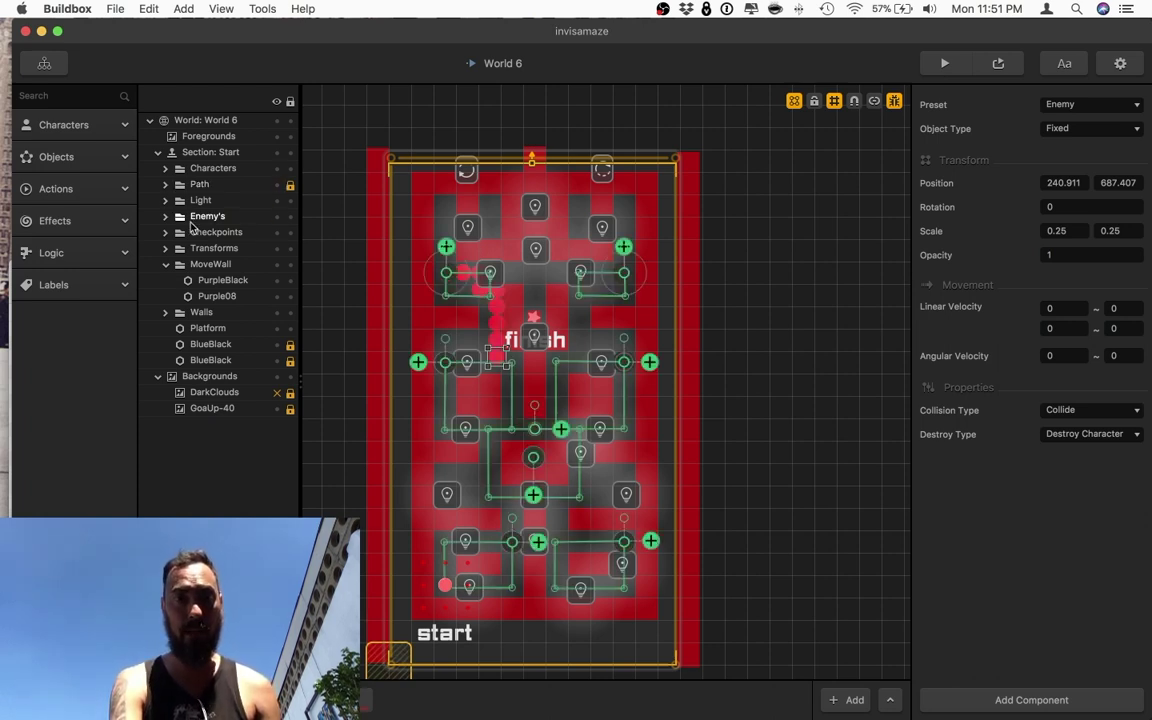
# Hide and lock the Light group, lock Walls and Checkpoints, and test box-selecting the copied red balls near the finish
pyautogui.click(277, 200)
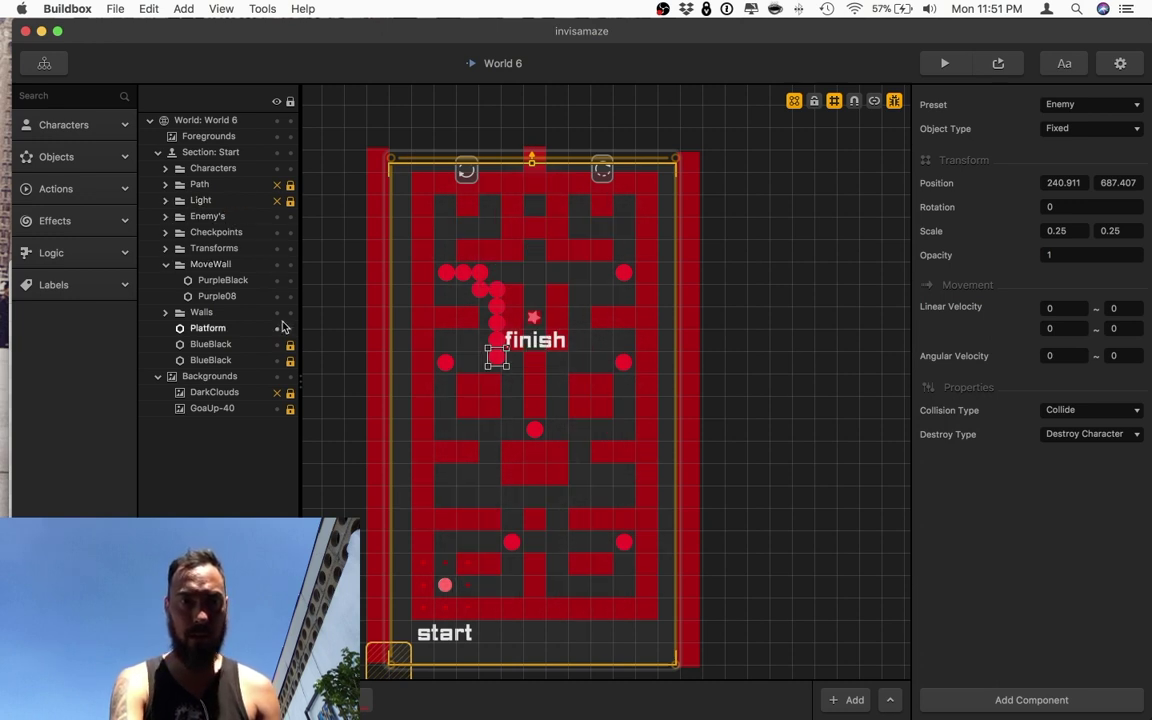
pyautogui.moveTo(474, 368); pyautogui.dragTo(566, 282)
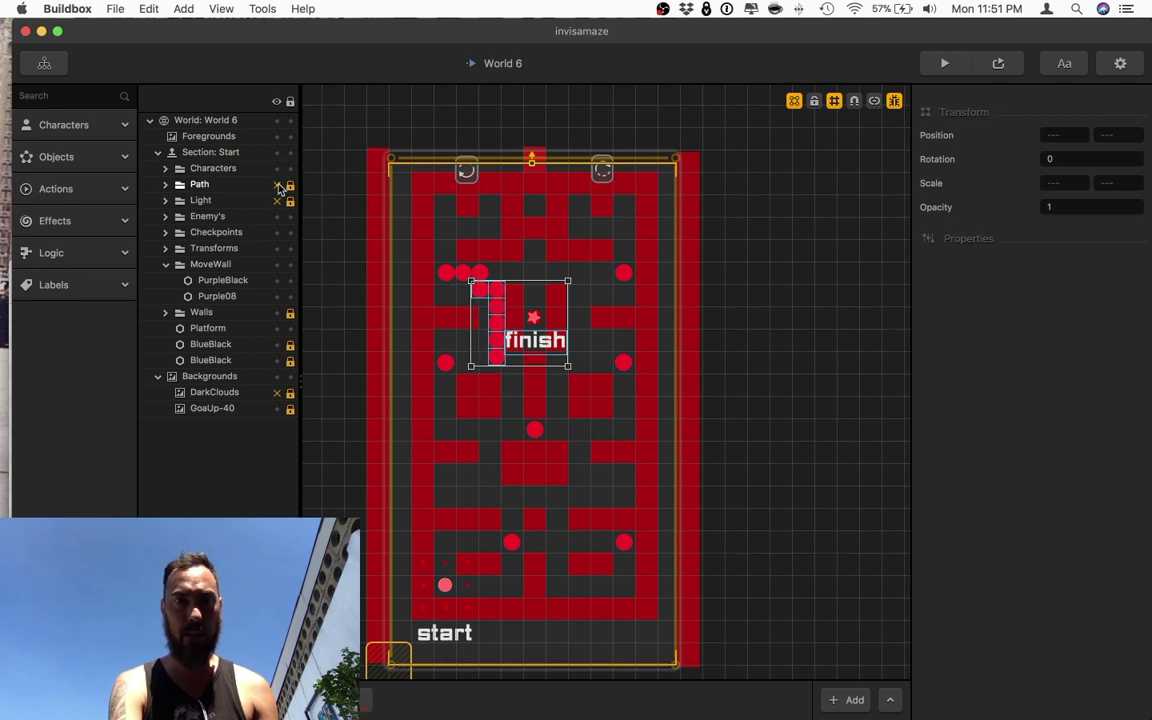
pyautogui.click(290, 232)
pyautogui.moveTo(485, 371); pyautogui.dragTo(507, 272)
pyautogui.click(516, 380)
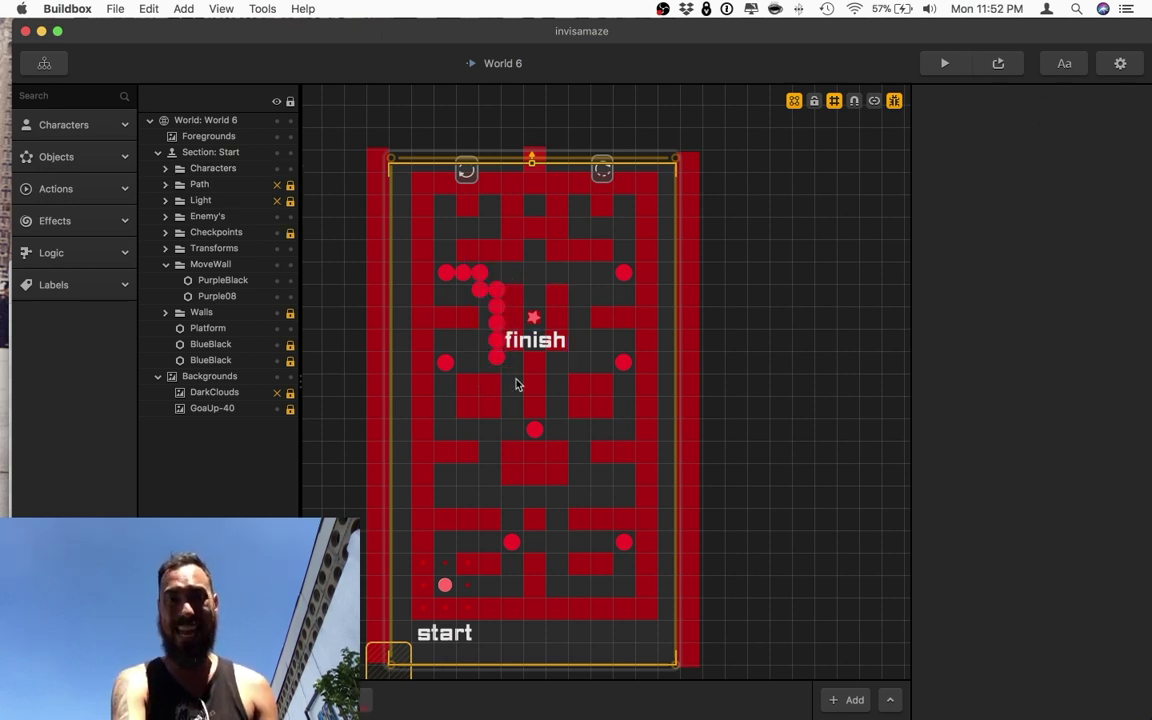
# Delete the duplicated red balls, keeping the original upper-left one
pyautogui.moveTo(516, 382); pyautogui.dragTo(451, 261)
pyautogui.press('Delete')
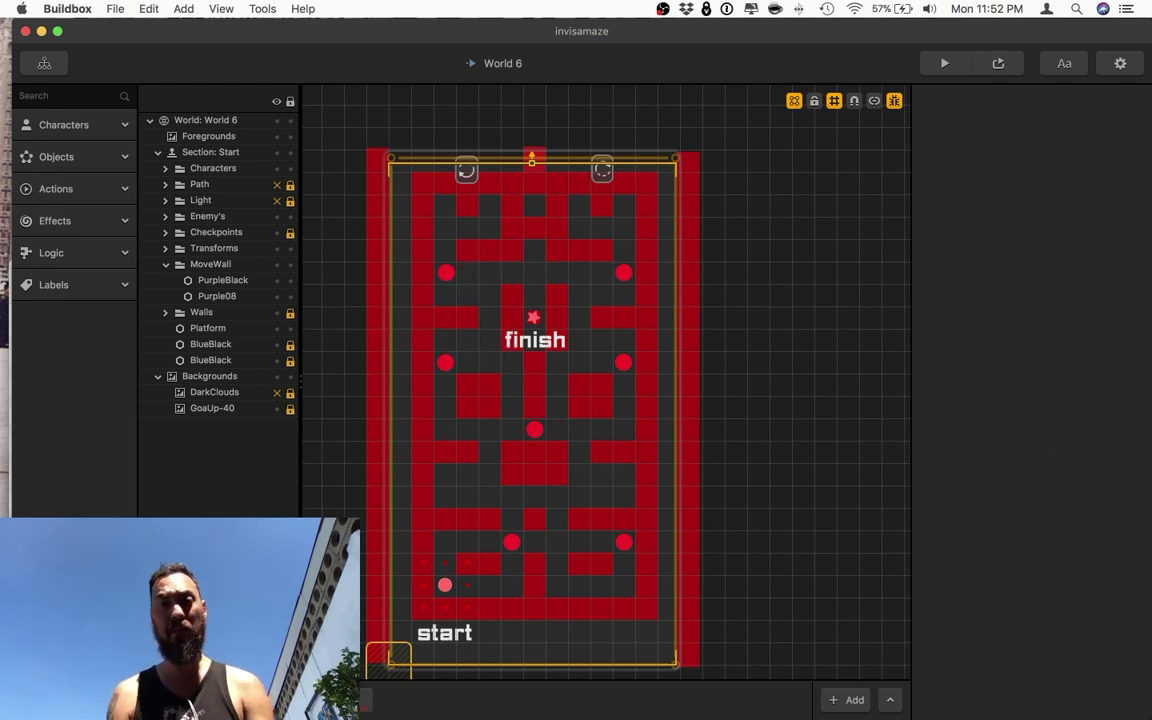
# Examine how the layer groups are organised in Maze 9 and Maze 10, and return to the mind map
pyautogui.press('super+Tab')
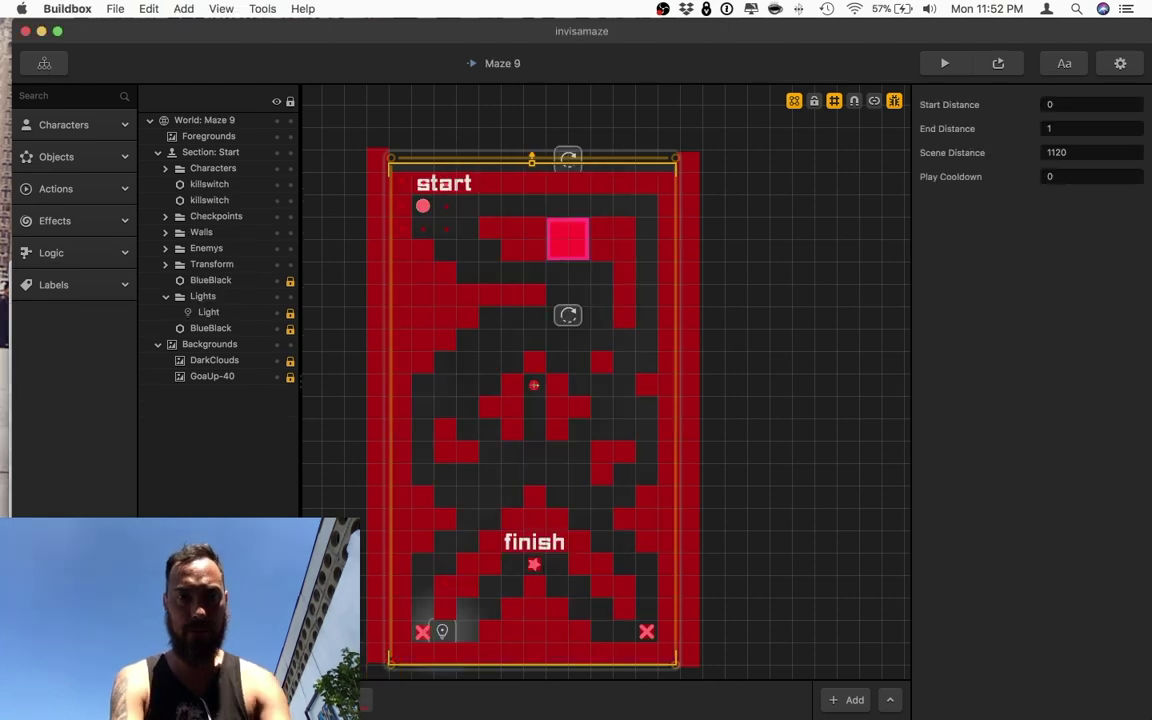
pyautogui.click(44, 63)
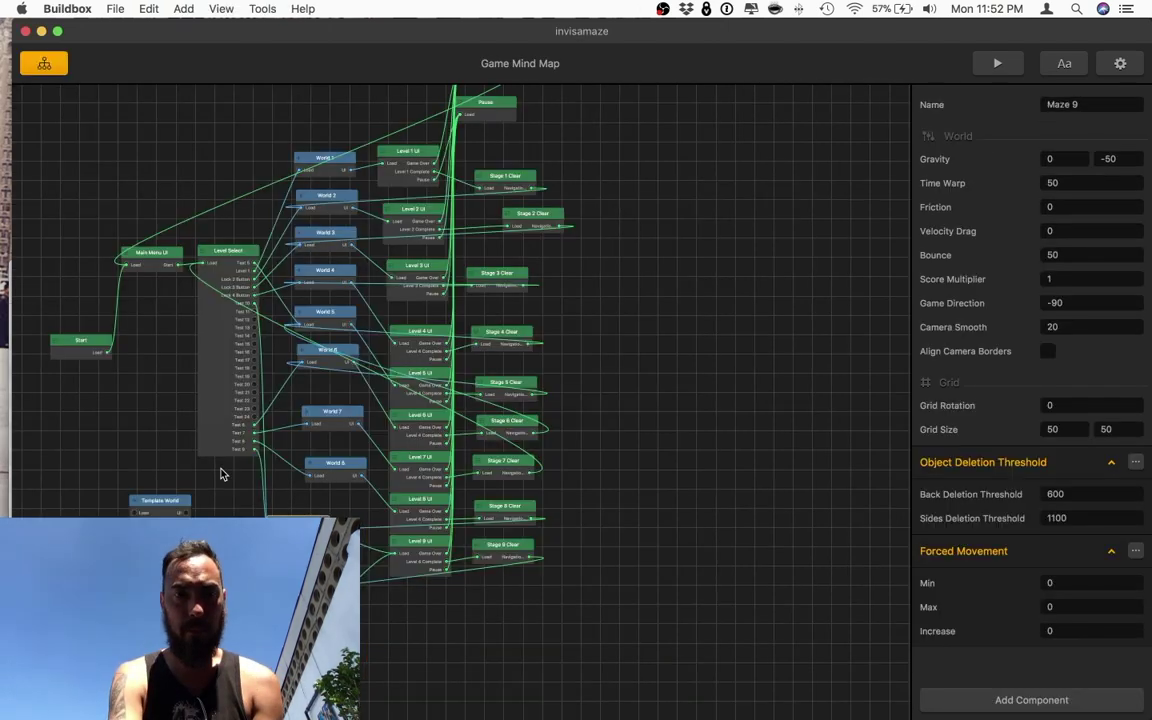
pyautogui.doubleClick(302, 586)
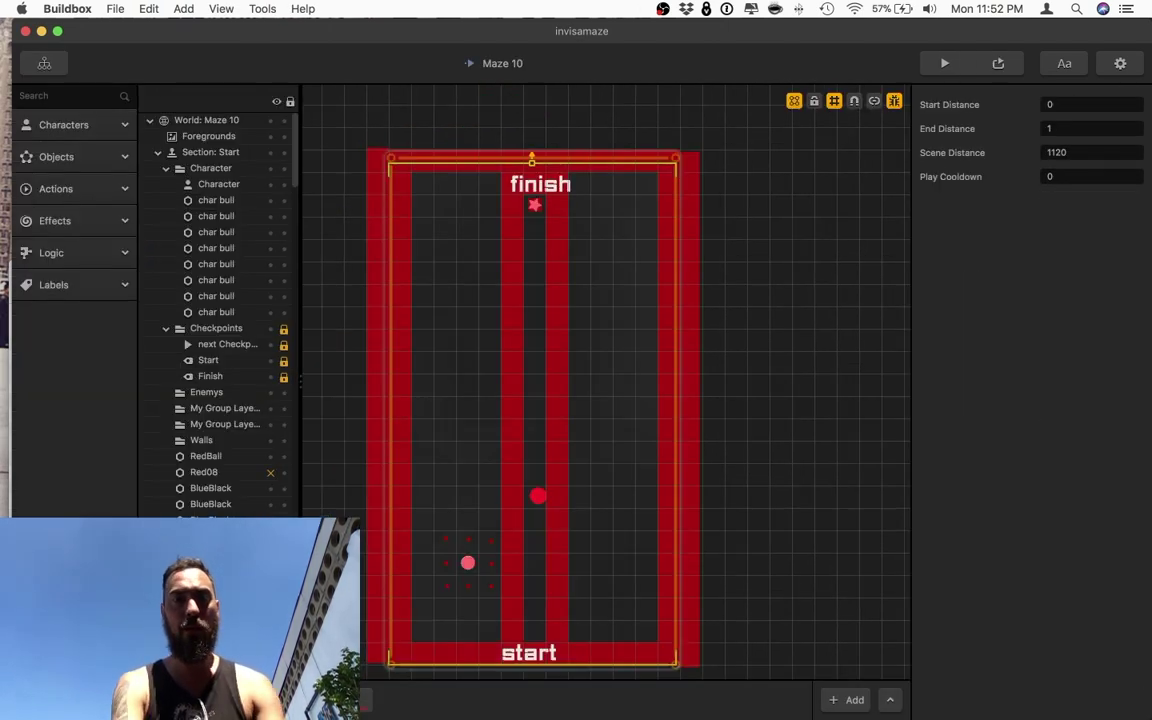
pyautogui.click(44, 63)
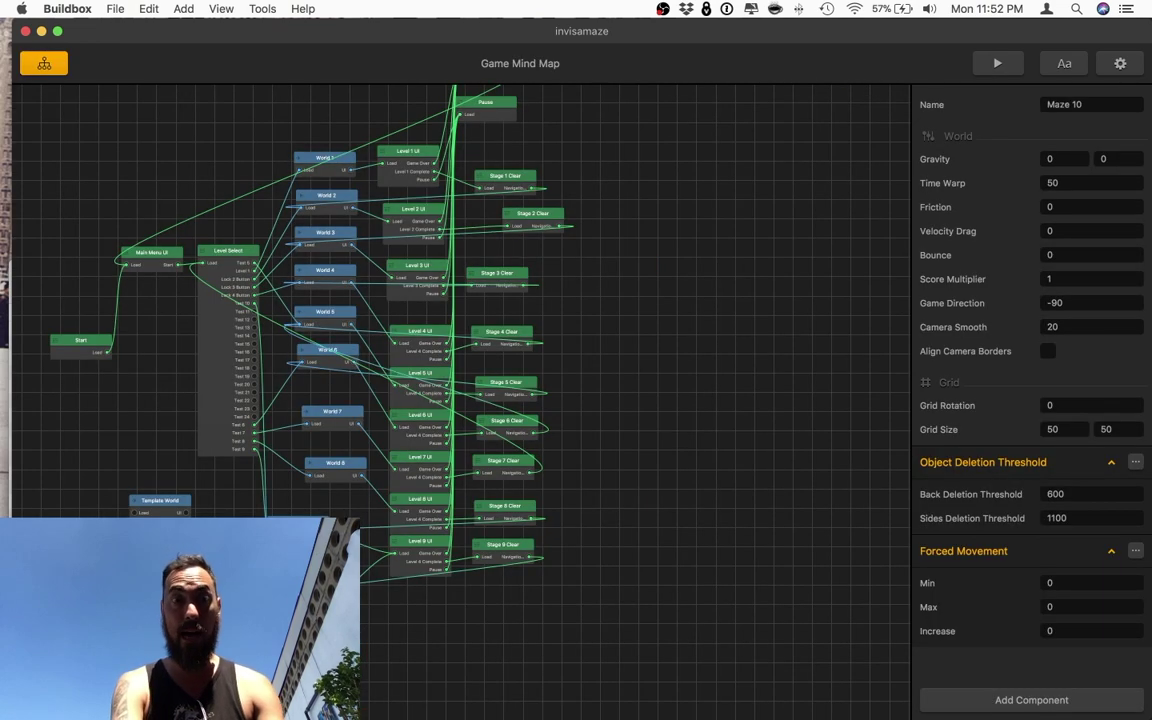
# Open the Template World, box-select its central objects to locate them in the layer list, and select My Group Layer
pyautogui.doubleClick(160, 501)
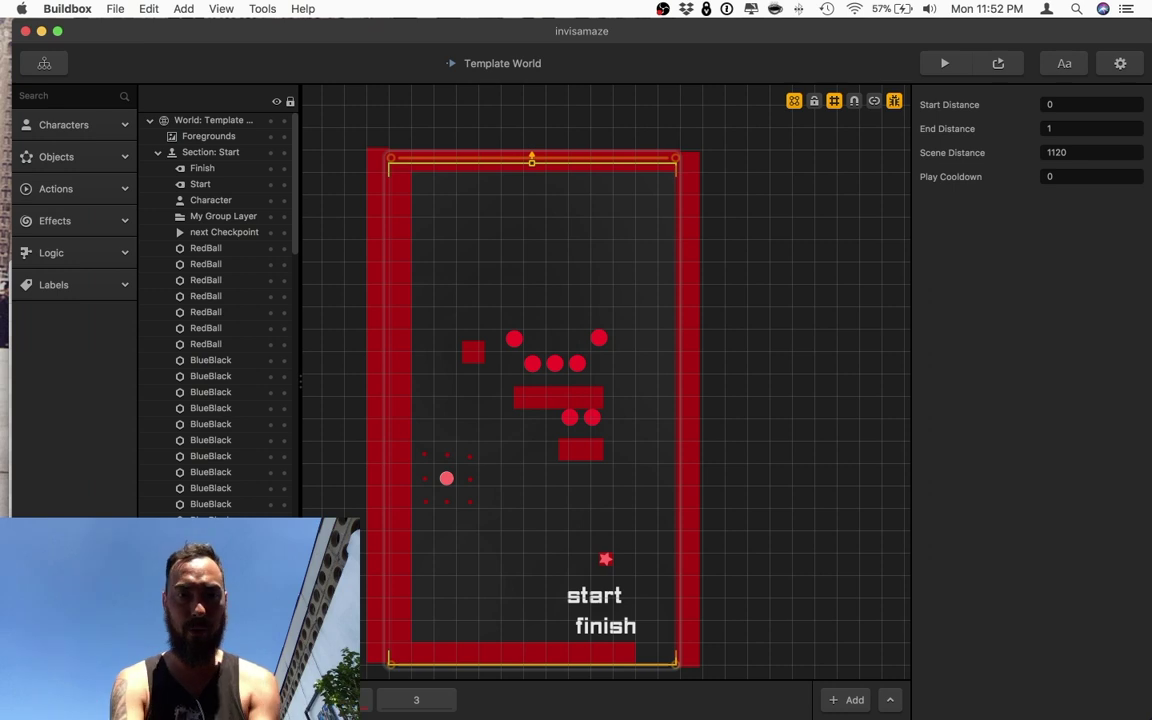
pyautogui.moveTo(368, 302); pyautogui.dragTo(645, 478)
pyautogui.scroll(-5, 200, 360)
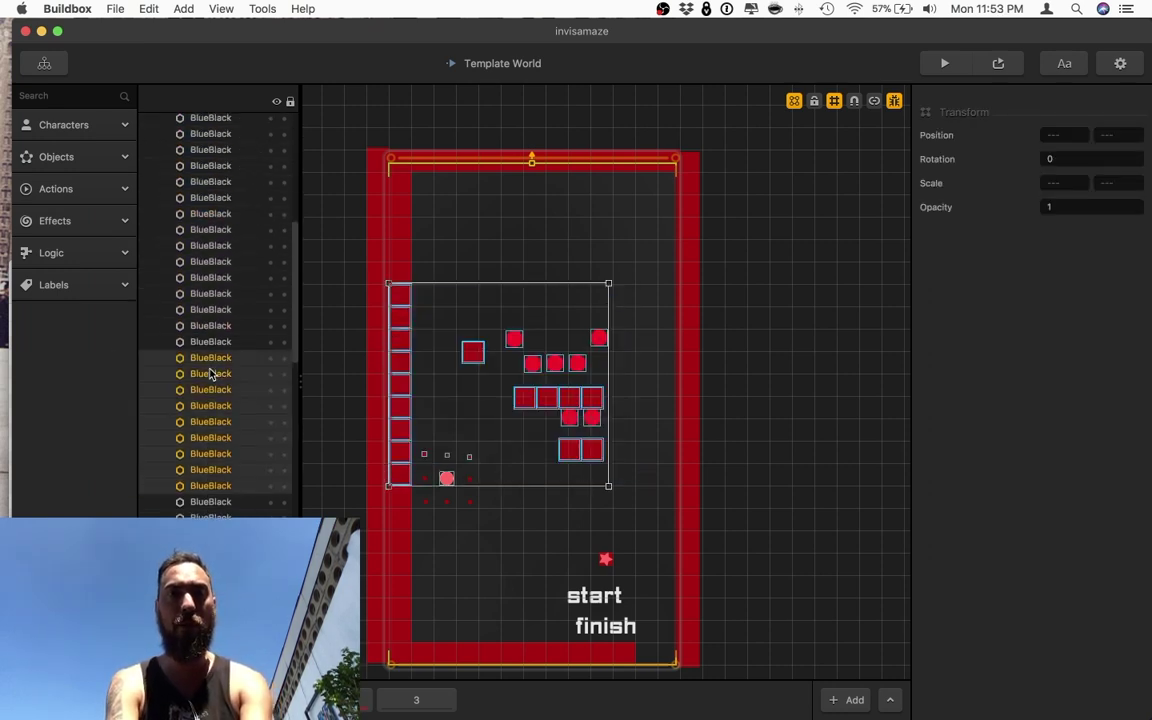
pyautogui.scroll(10, 209, 374)
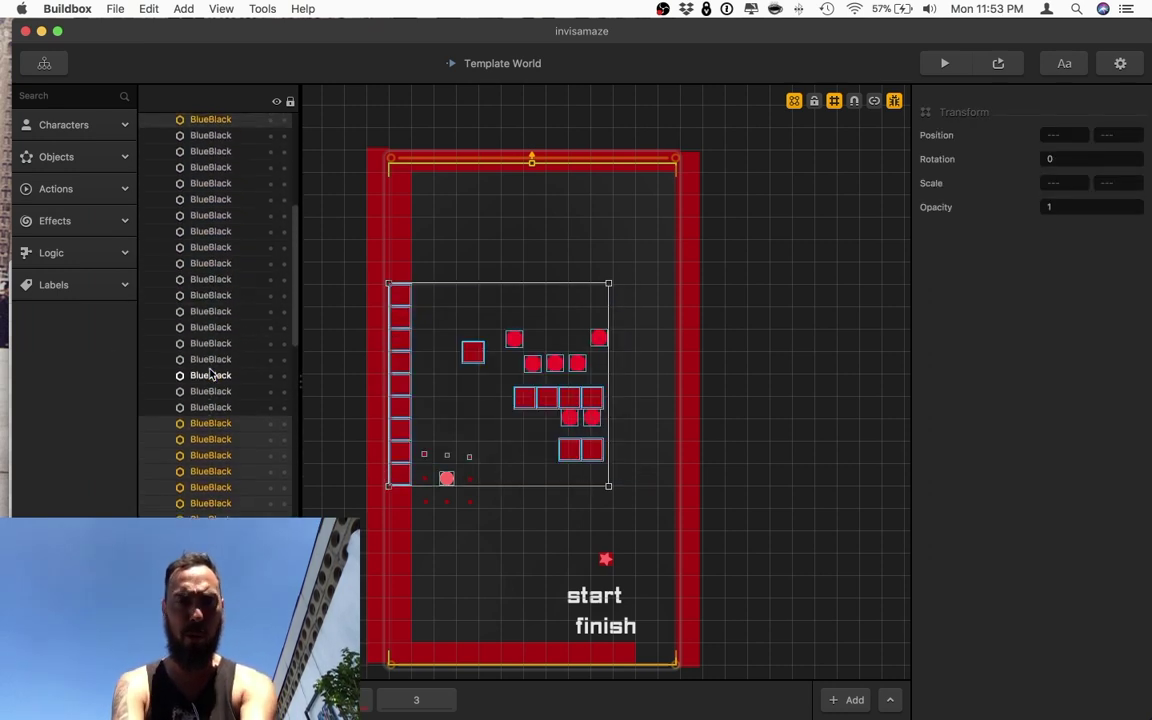
pyautogui.click(214, 217)
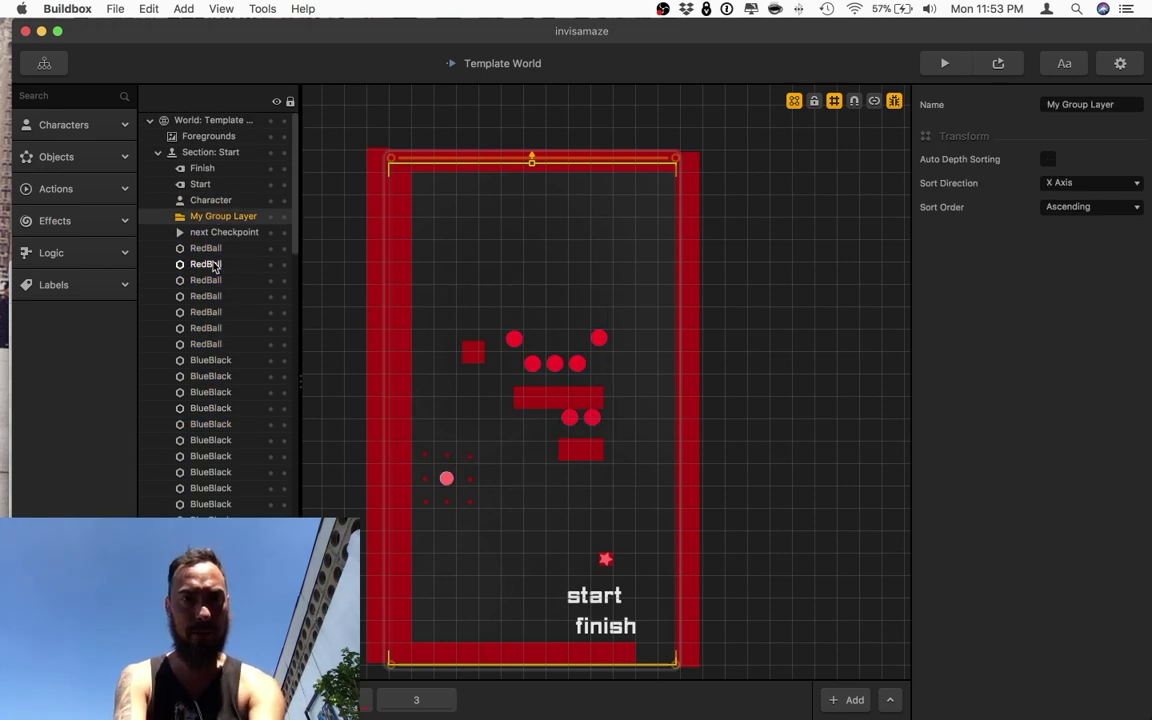
# Add two more group layers to the Start section, placing one among the RedBall entries and naming the newest one Checkpoints
pyautogui.scroll(-8, 210, 262)
pyautogui.scroll(8, 215, 259)
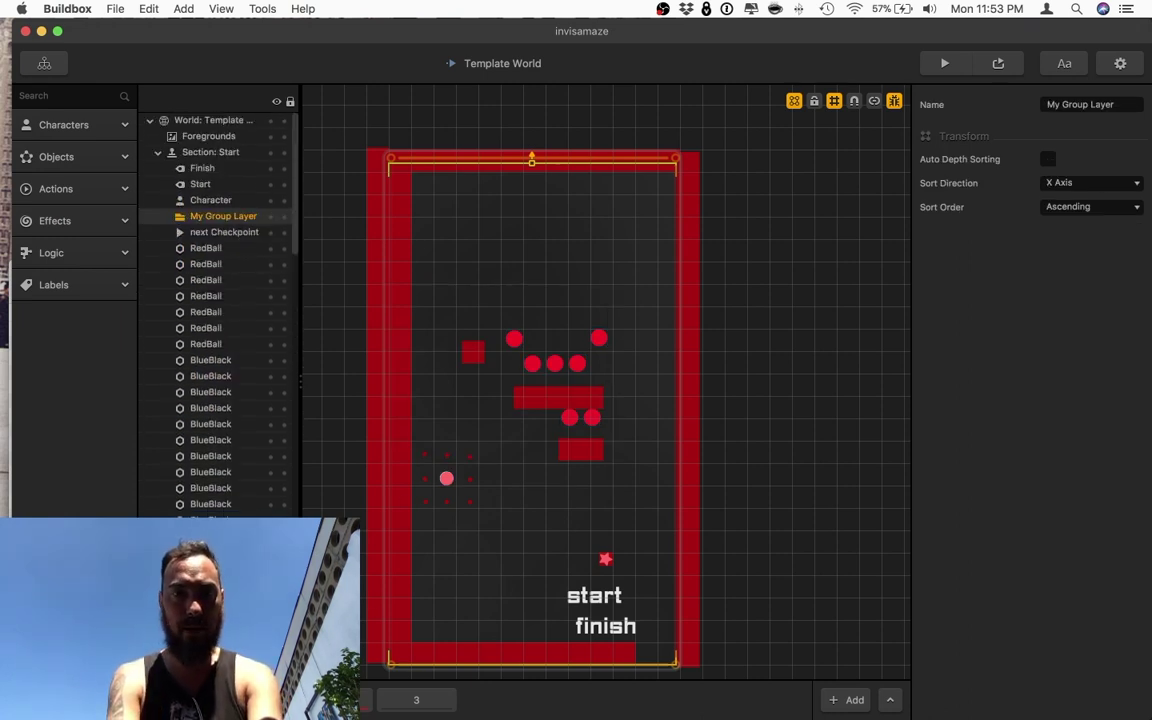
pyautogui.click(160, 700)
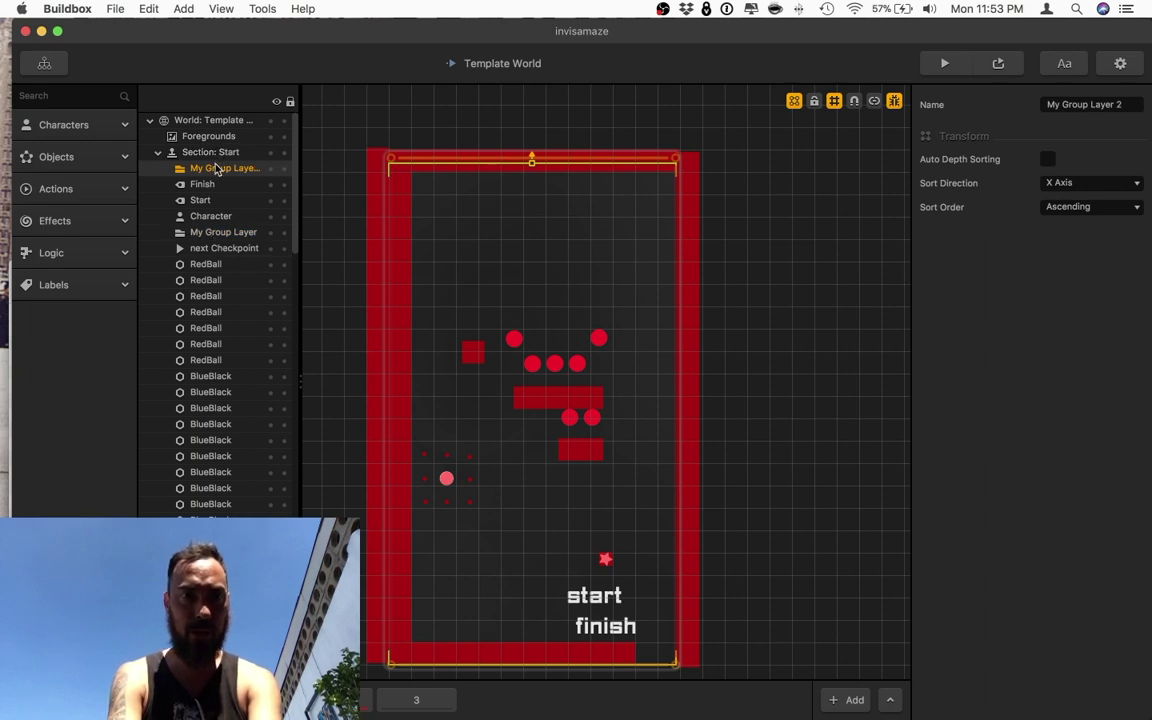
pyautogui.moveTo(215, 170); pyautogui.dragTo(200, 272)
pyautogui.press('super+d')
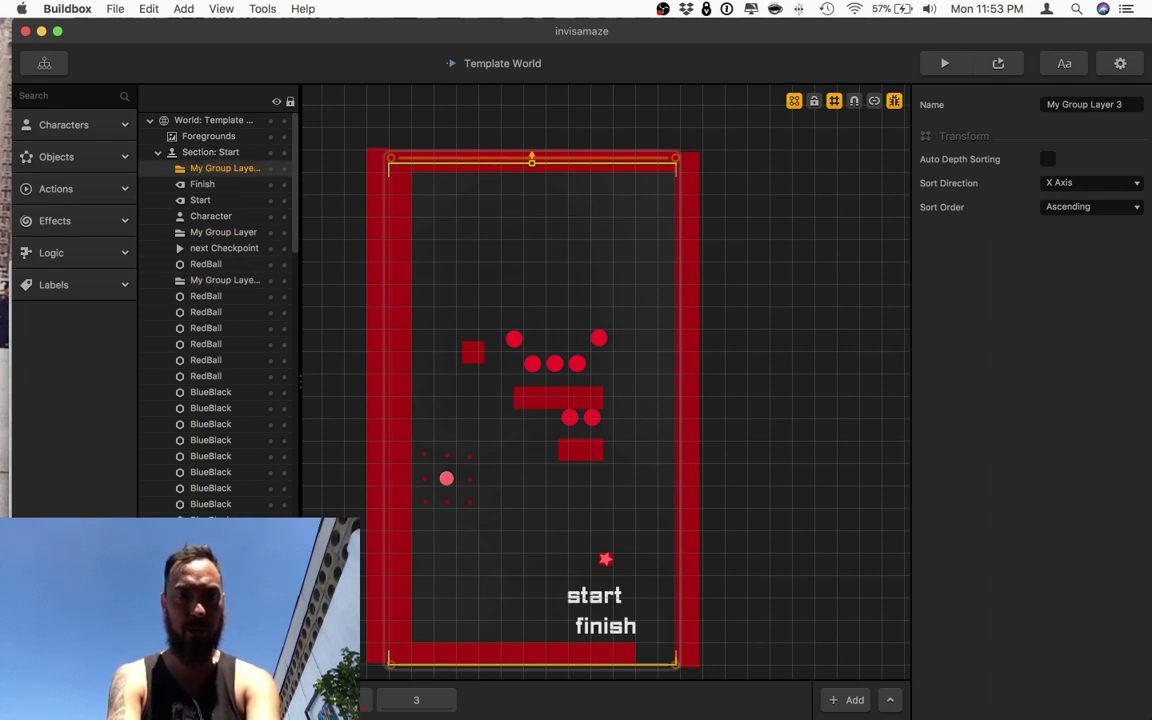
pyautogui.click(1131, 116)
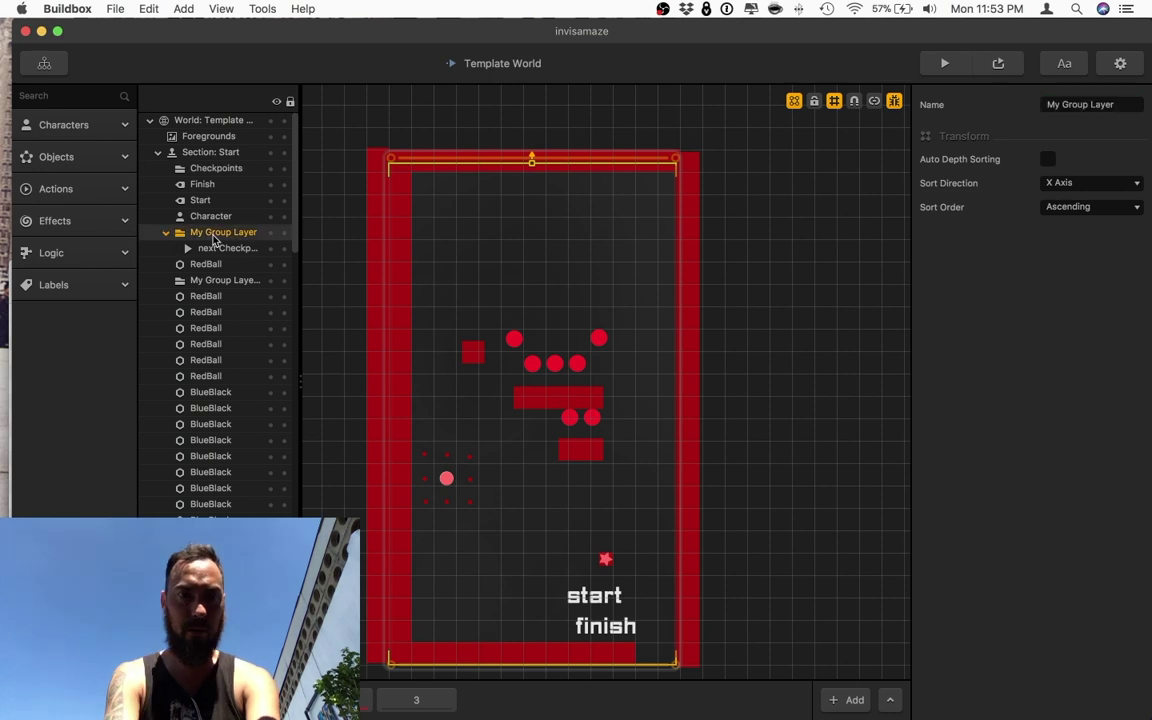
# Move the next Checkpoint object into the Checkpoints group and rename My Group Layer as Character
pyautogui.moveTo(225, 248); pyautogui.dragTo(212, 168)
pyautogui.click(207, 254)
pyautogui.moveTo(1122, 106); pyautogui.dragTo(929, 93)
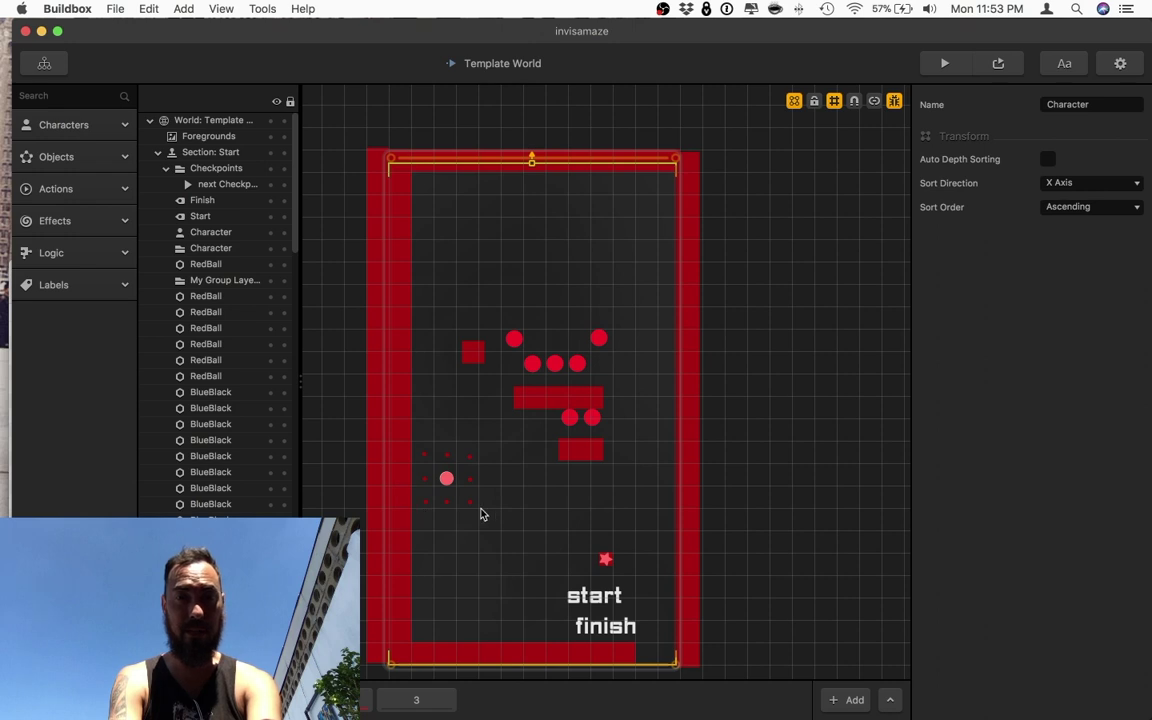
# Rename My Group Layer 2 as Wall
pyautogui.doubleClick(212, 281)
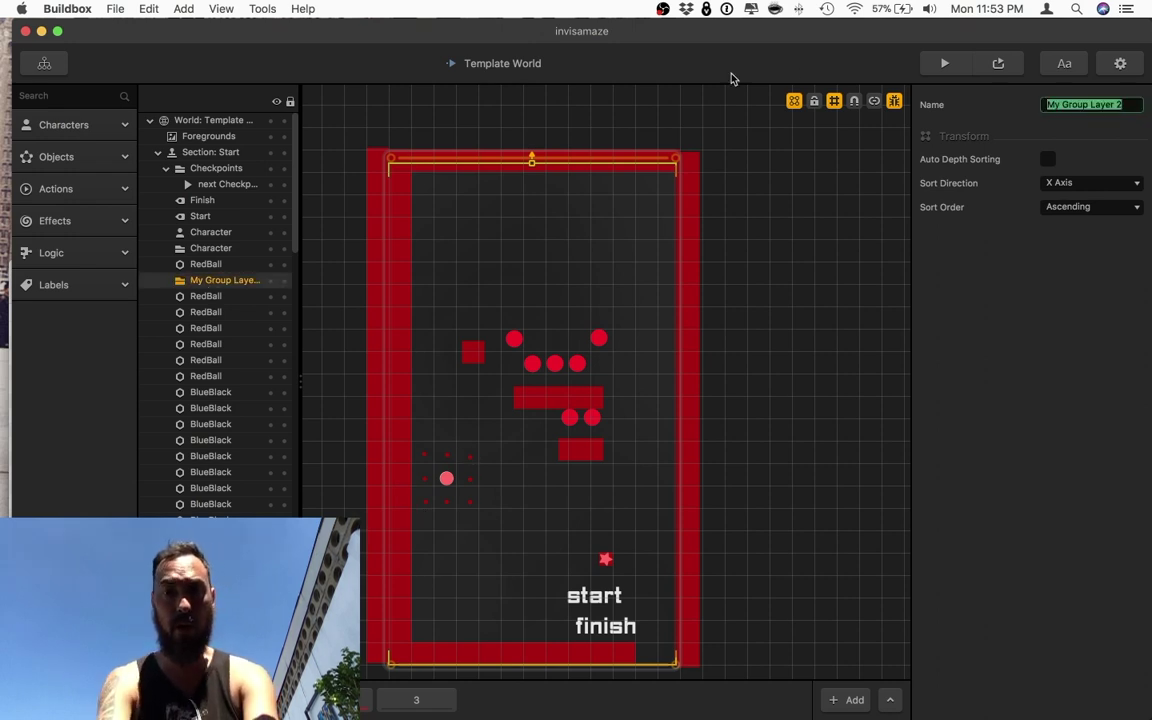
pyautogui.write('Wall')
pyautogui.press('Return')
# Add another group layer directly below the Checkpoints group and name it Enemy
pyautogui.press('super+g')
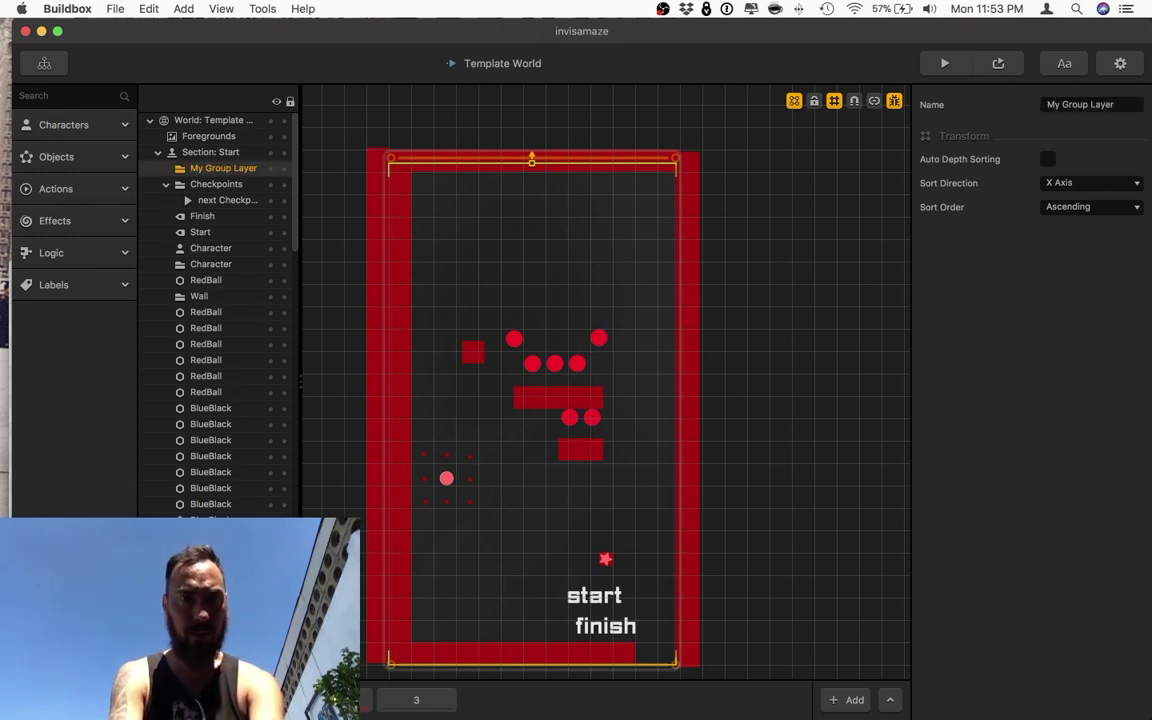
pyautogui.moveTo(197, 260); pyautogui.dragTo(192, 228)
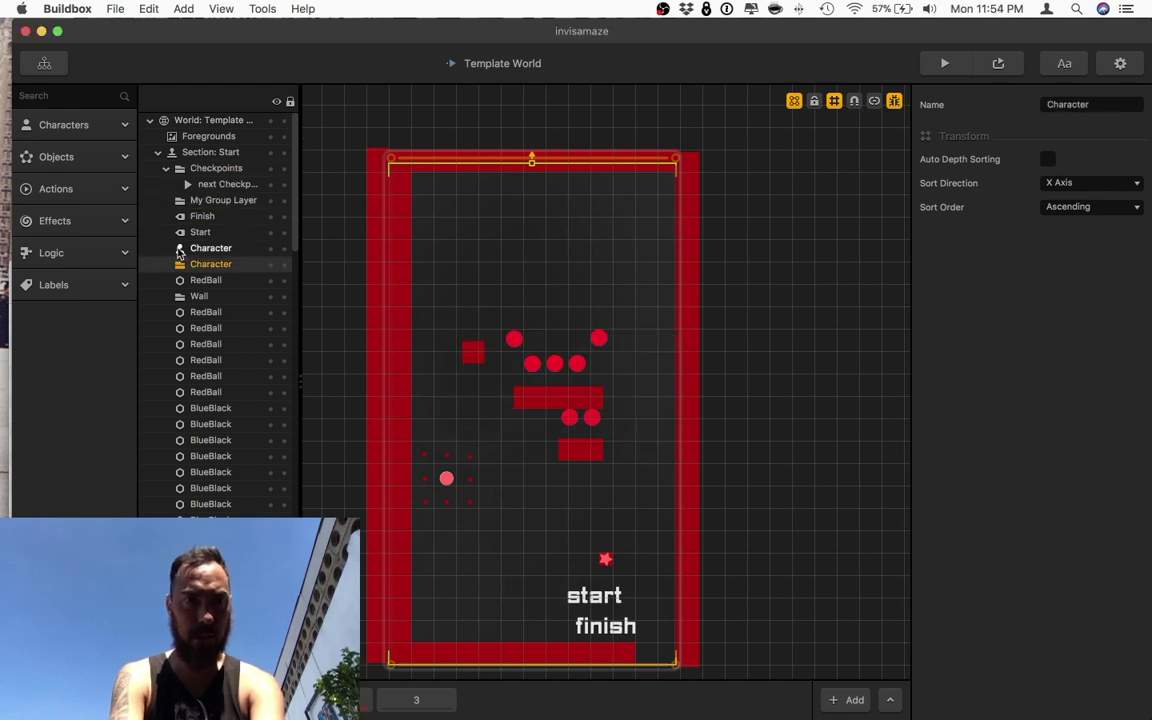
pyautogui.click(208, 202)
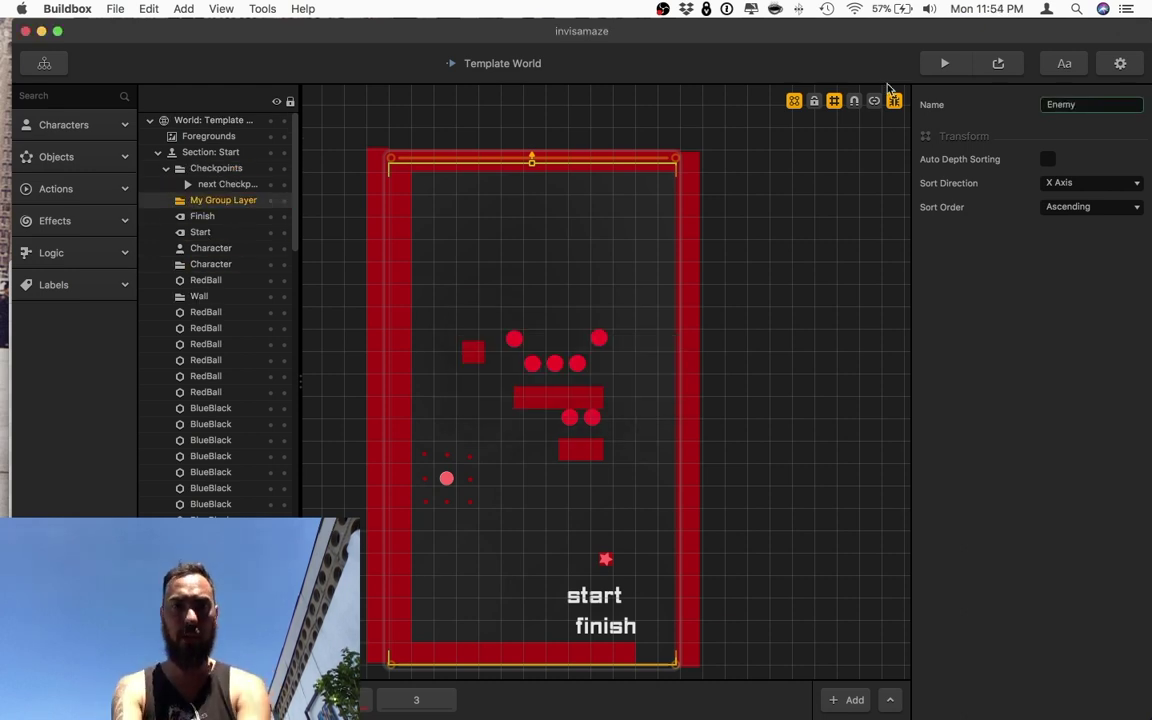
pyautogui.press('Return')
# Try to sort the RedBall objects by moving single entries further down the layer list
pyautogui.click(223, 379)
pyautogui.click(221, 392)
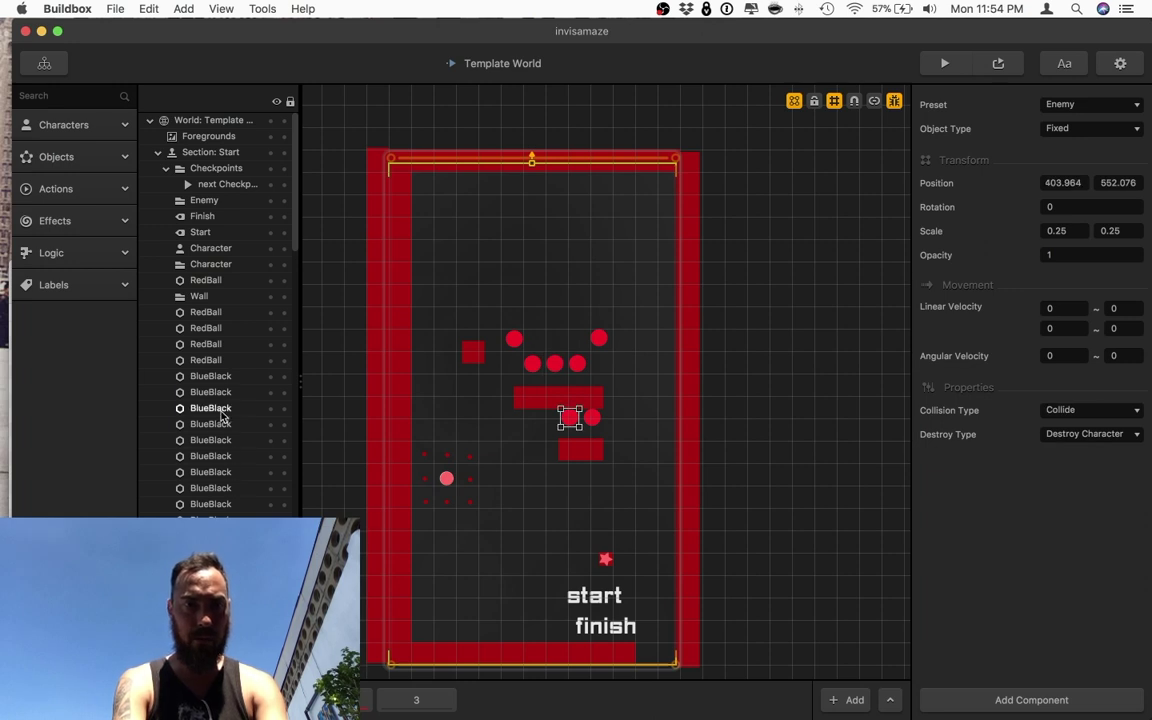
pyautogui.click(216, 332)
pyautogui.scroll(-10, 216, 334)
pyautogui.scroll(6, 231, 470)
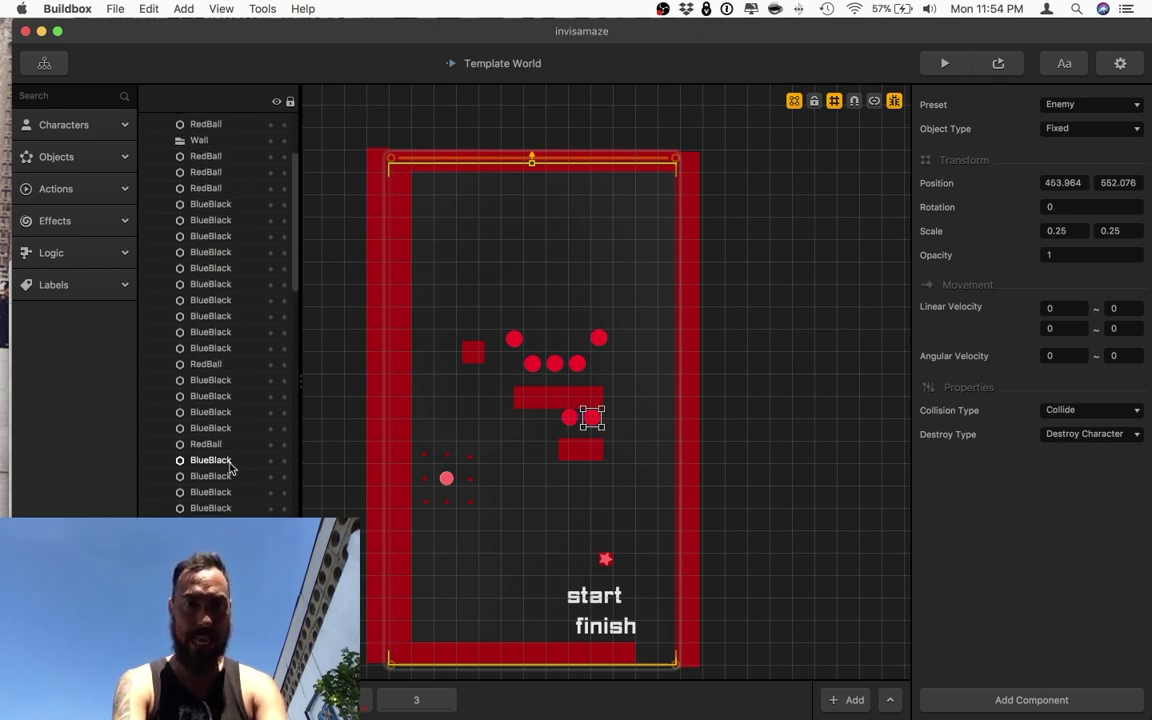
pyautogui.click(218, 258)
pyautogui.scroll(-5, 218, 260)
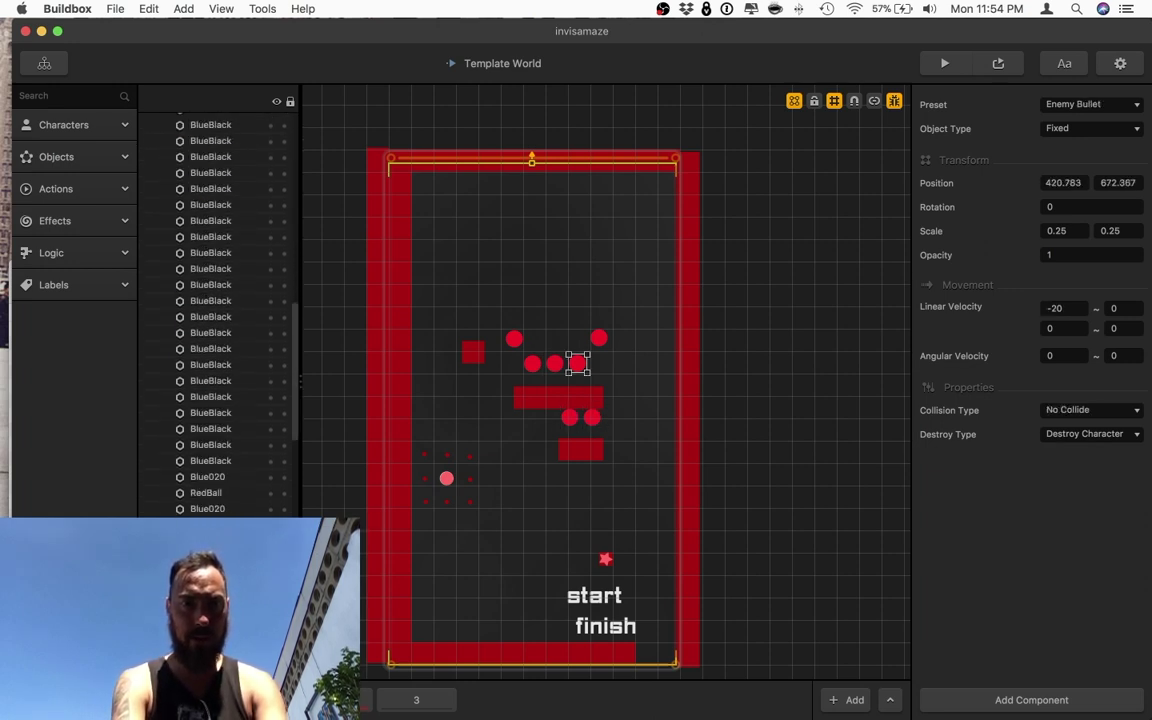
pyautogui.click(401, 293)
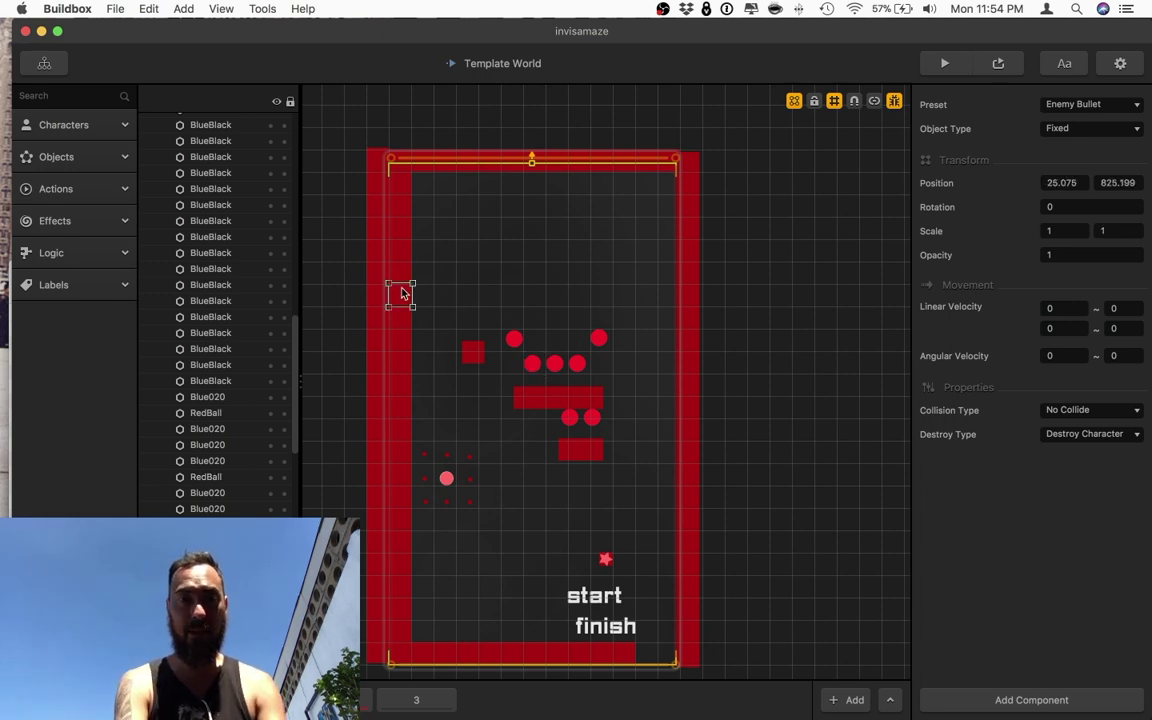
pyautogui.scroll(4, 218, 300)
pyautogui.scroll(-3, 218, 300)
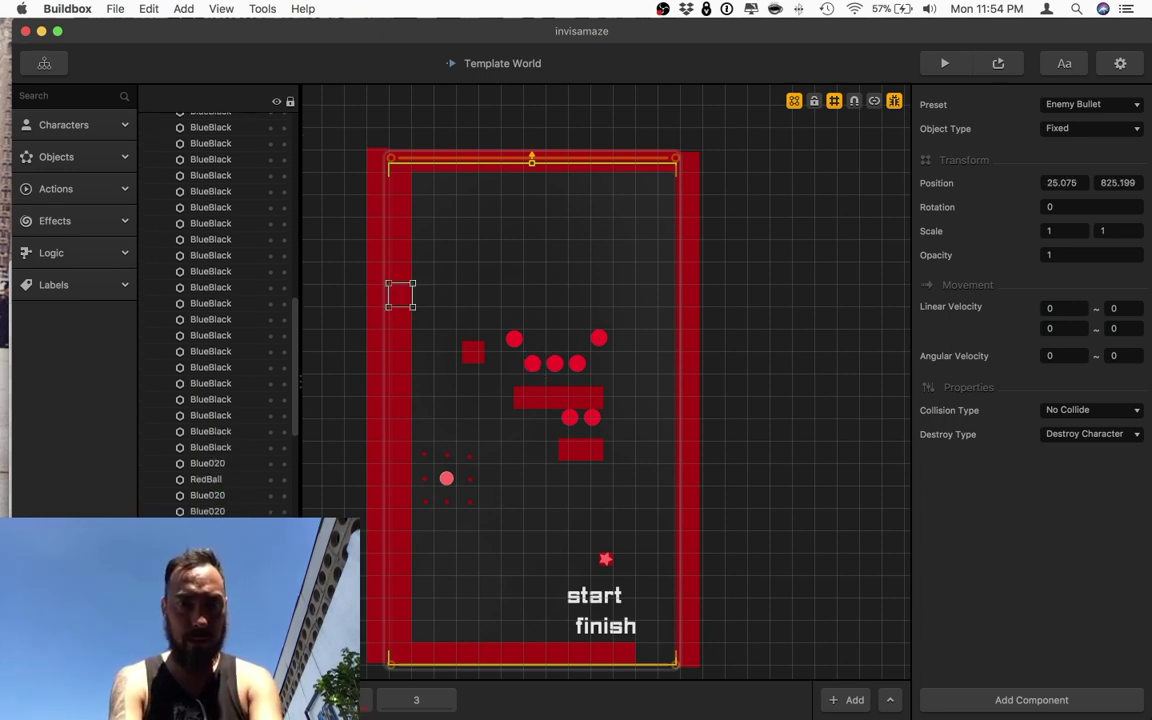
# Select all the red balls in the scene, gather their entries in the layer list, and move them into the Enemy group
pyautogui.click(533, 364)
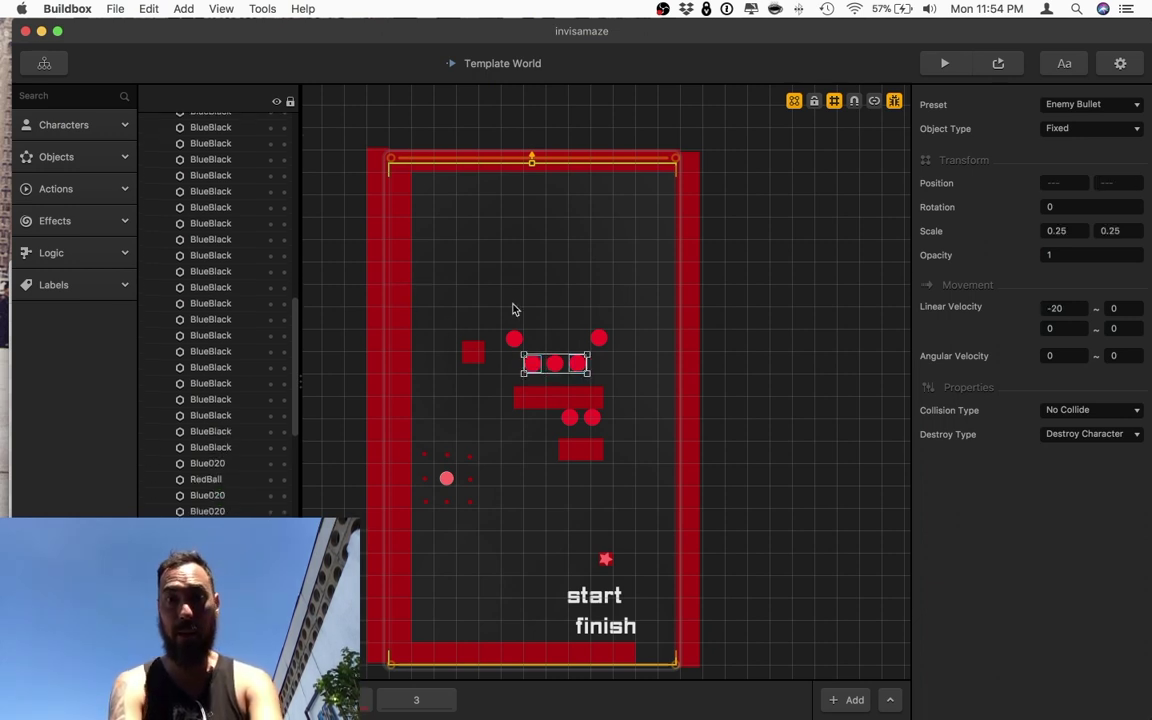
pyautogui.moveTo(506, 306); pyautogui.dragTo(632, 373)
pyautogui.click(571, 417)
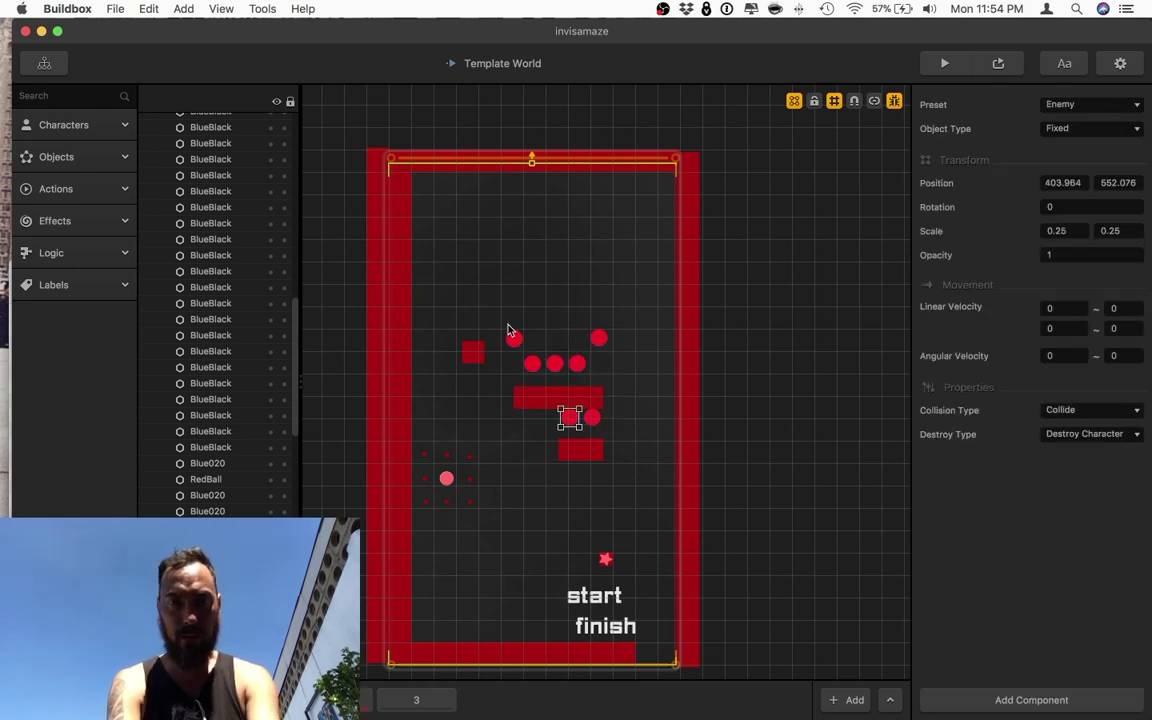
pyautogui.moveTo(501, 314); pyautogui.dragTo(647, 366)
pyautogui.keyDown('shift'); pyautogui.click(566, 417); pyautogui.keyUp('shift')
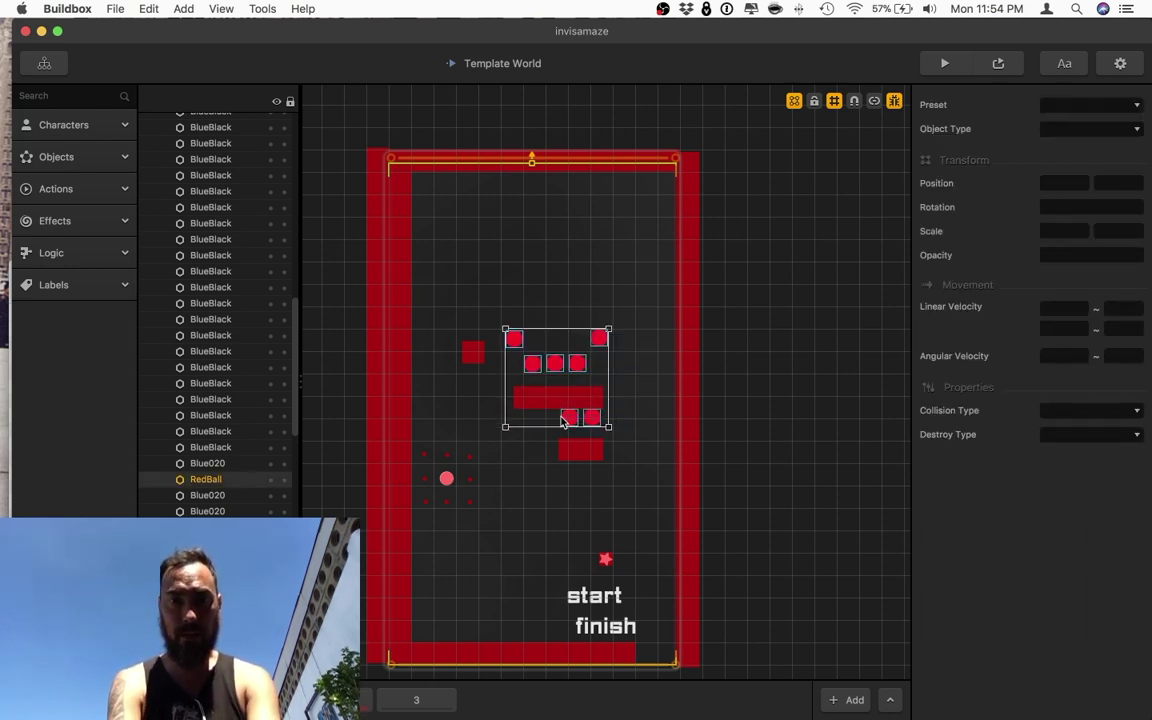
pyautogui.scroll(-2, 218, 315)
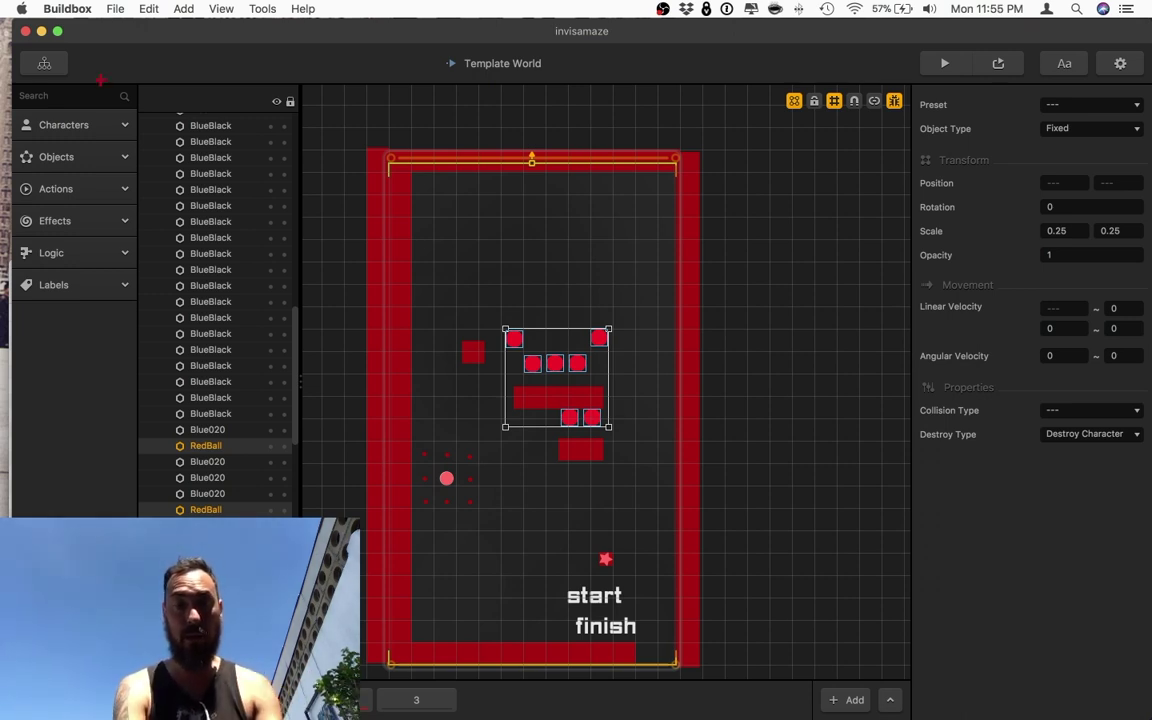
pyautogui.scroll(10, 236, 350)
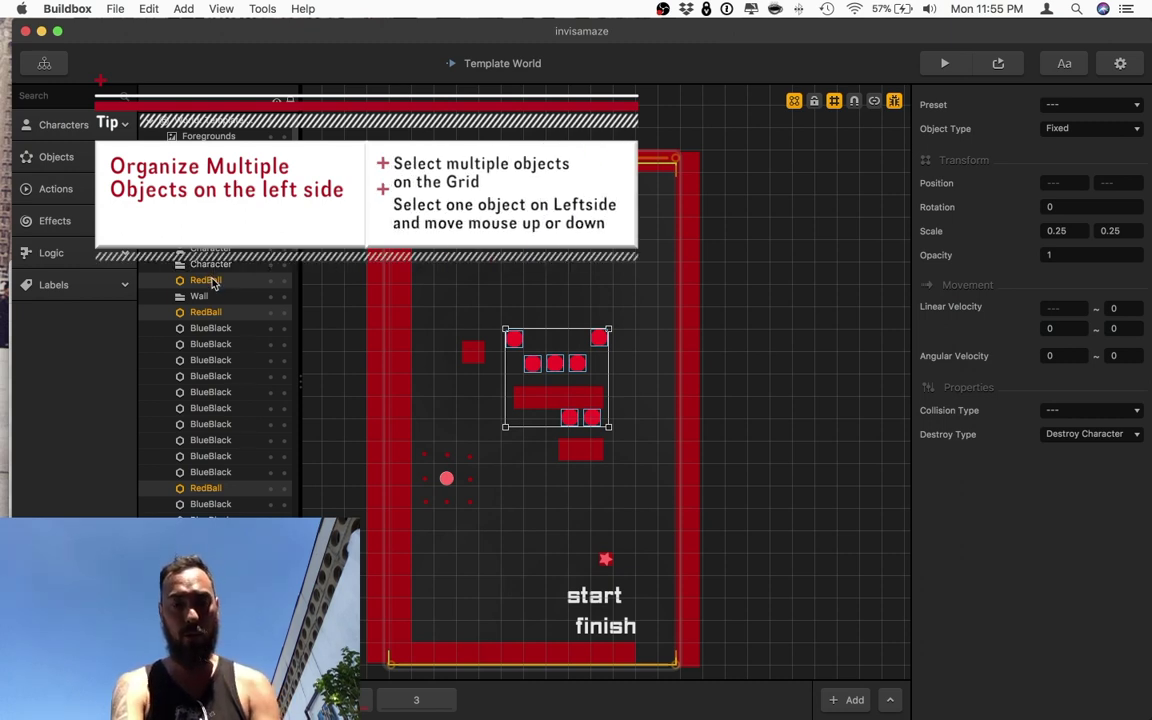
pyautogui.moveTo(212, 283); pyautogui.dragTo(212, 399)
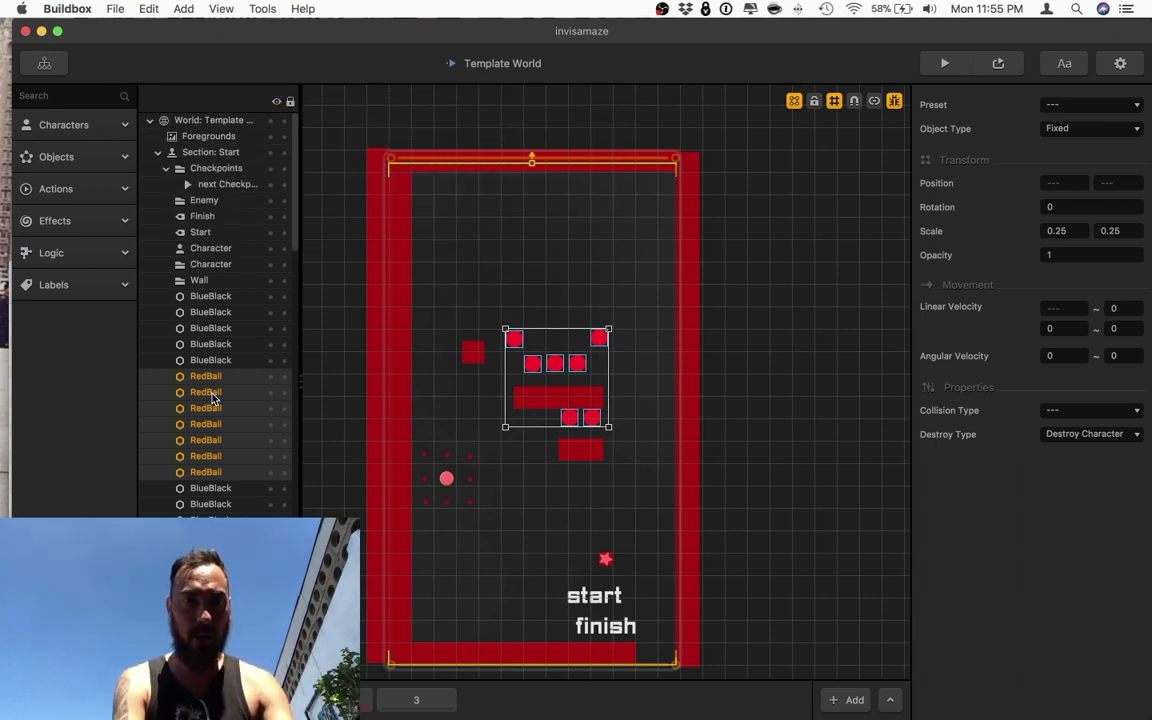
pyautogui.moveTo(207, 385); pyautogui.dragTo(214, 205)
pyautogui.click(509, 489)
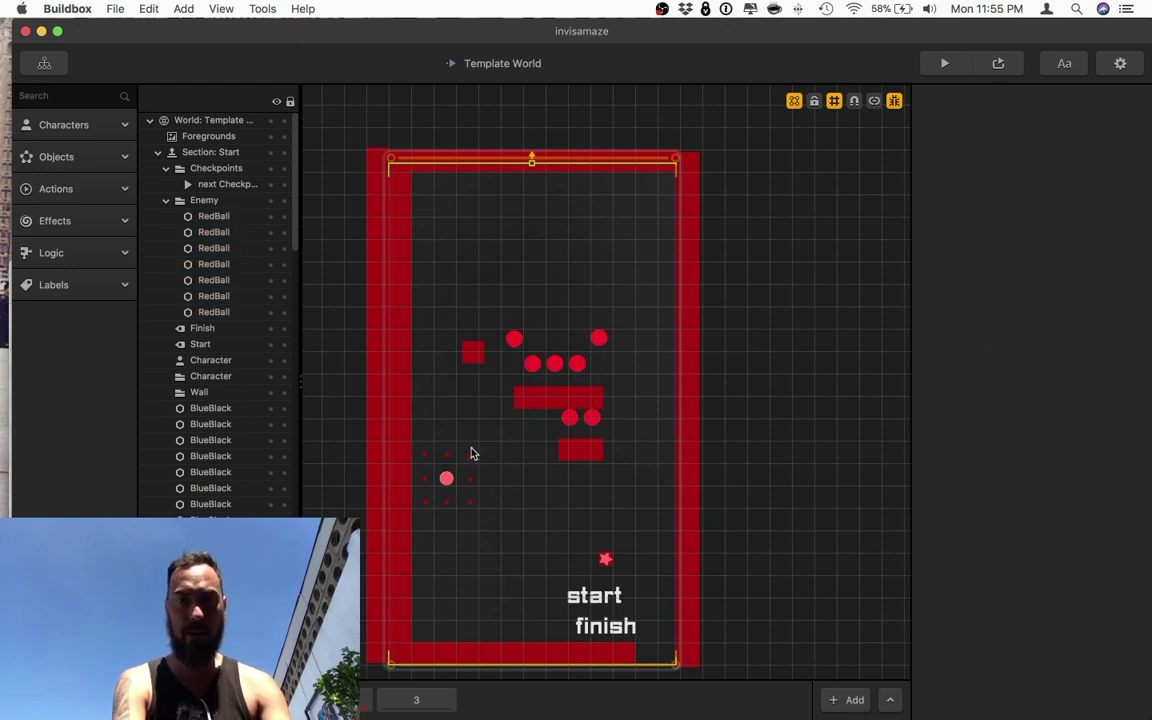
# Select the character with its surrounding char bull objects and move them all into the Character group
pyautogui.moveTo(500, 447); pyautogui.dragTo(422, 520)
pyautogui.moveTo(420, 522); pyautogui.dragTo(419, 520)
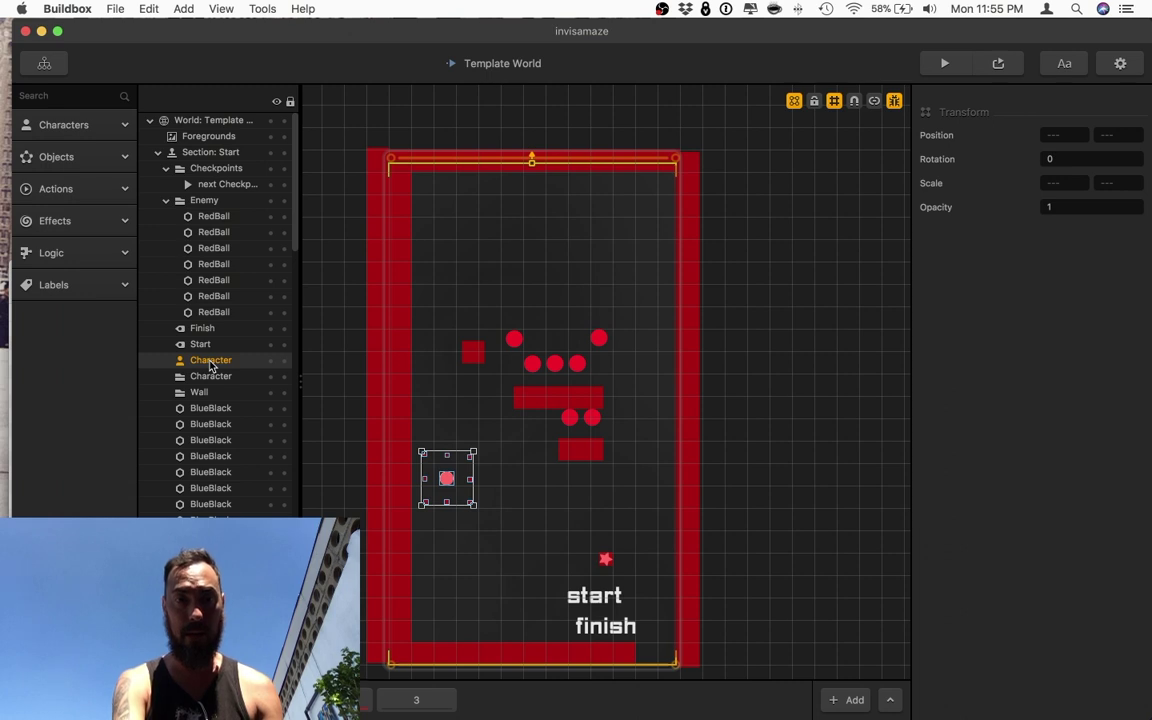
pyautogui.moveTo(211, 366); pyautogui.dragTo(211, 438)
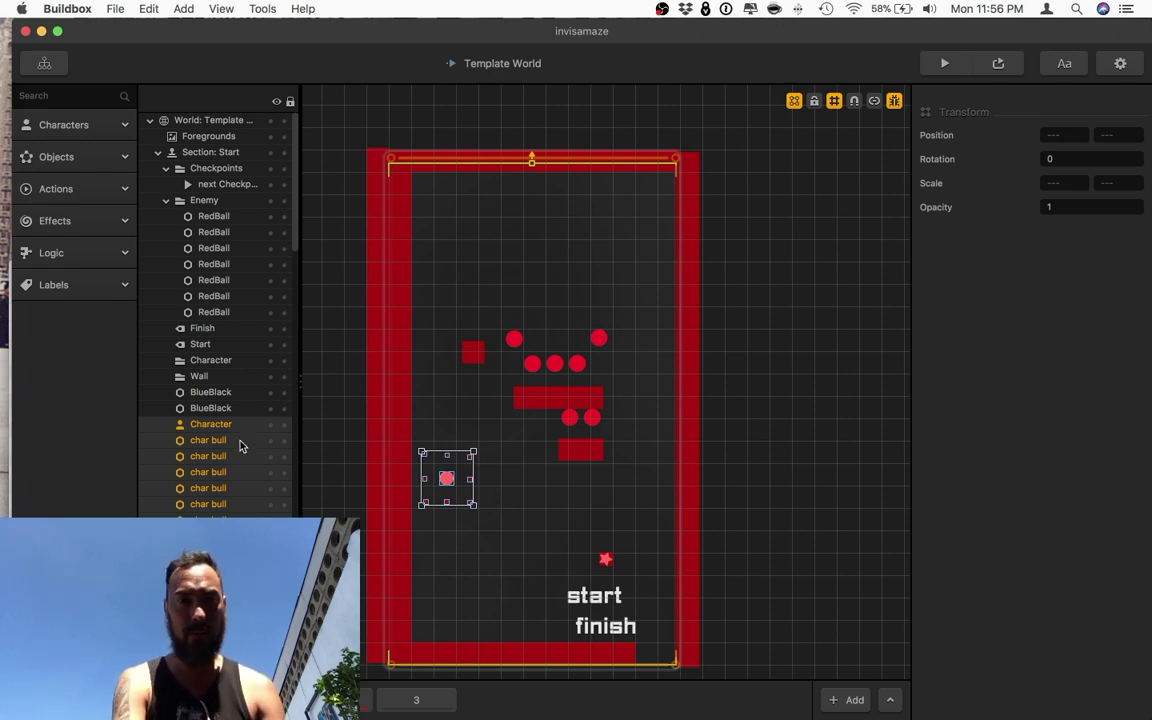
pyautogui.moveTo(229, 430); pyautogui.dragTo(208, 364)
pyautogui.click(165, 360)
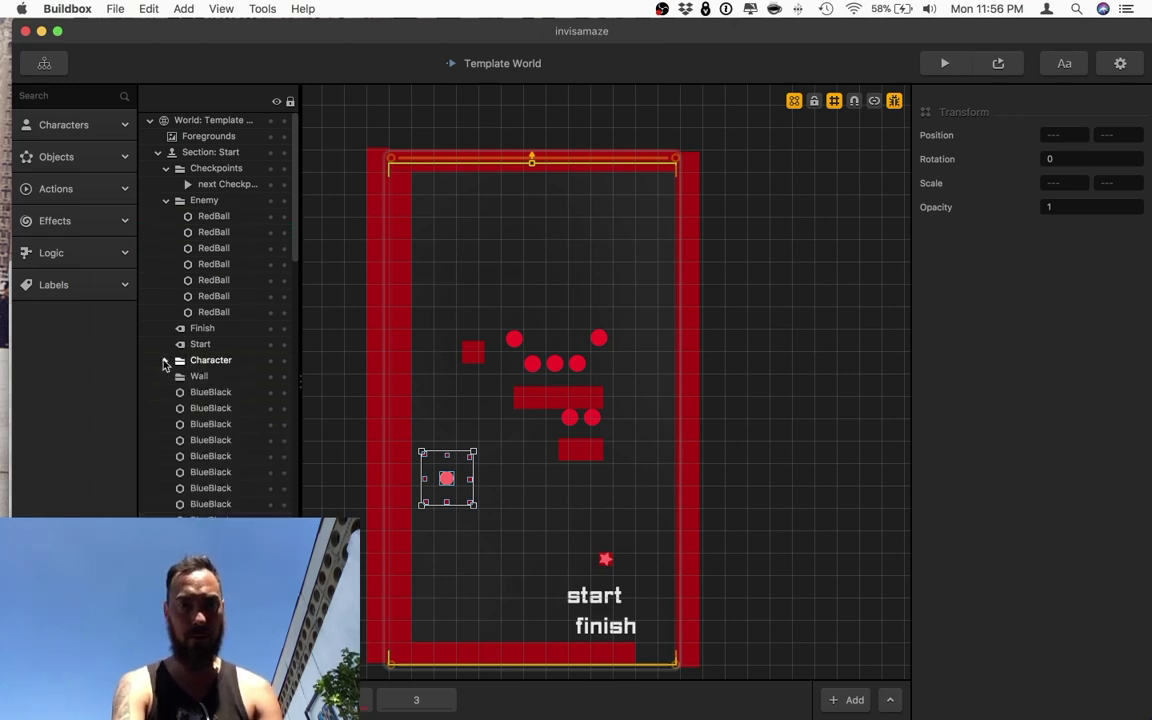
# Move the Start and Finish labels into the Checkpoints group, and collapse the Checkpoints, Enemy and Character groups
pyautogui.moveTo(558, 542); pyautogui.dragTo(645, 630)
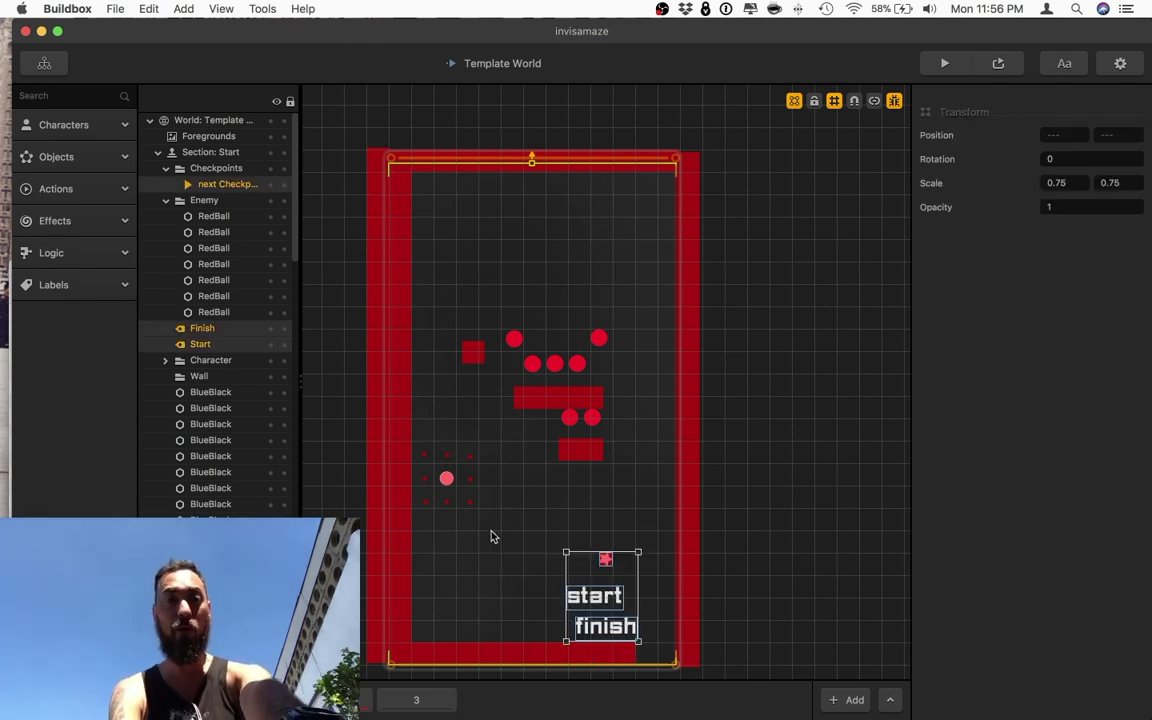
pyautogui.moveTo(234, 348); pyautogui.dragTo(211, 173)
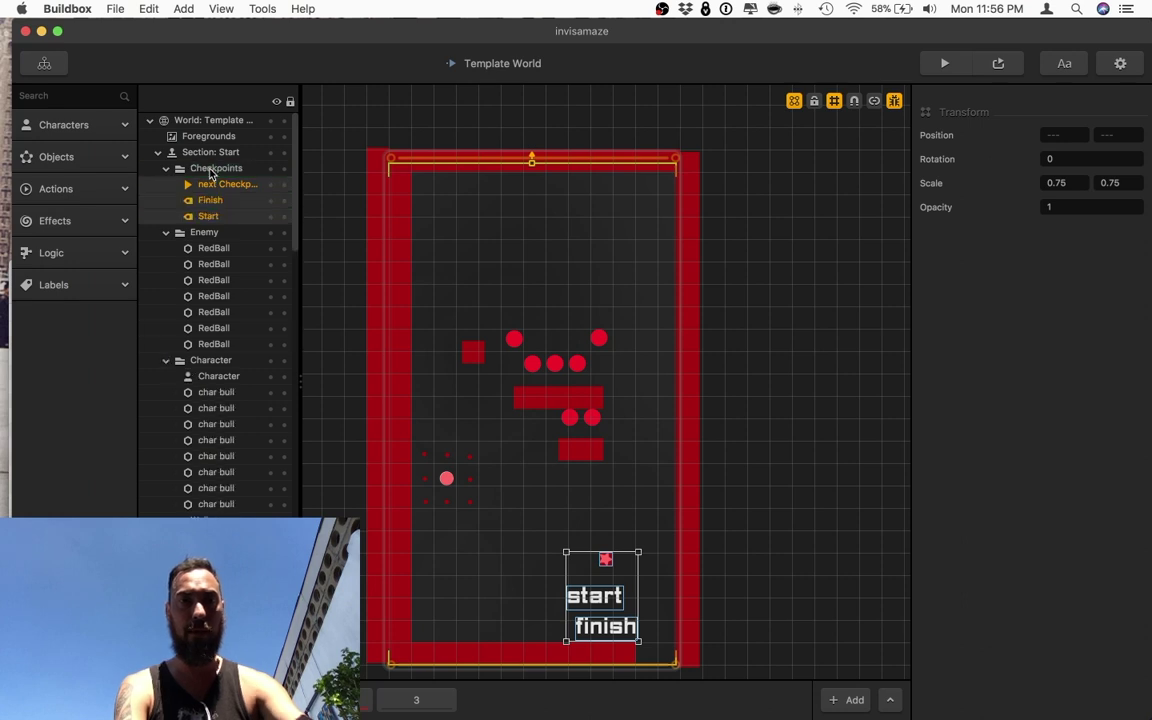
pyautogui.click(165, 168)
pyautogui.click(166, 185)
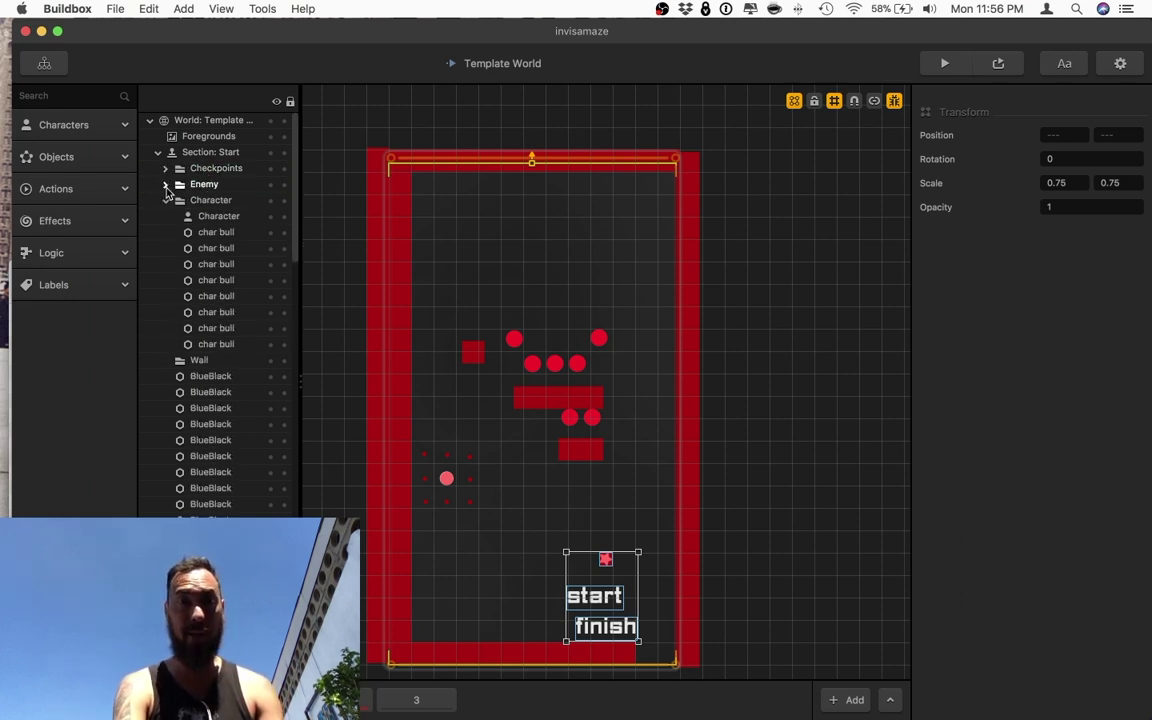
pyautogui.click(166, 200)
# Lock the Character, Enemy and Checkpoints groups so only the wall blocks stay selectable
pyautogui.click(401, 250)
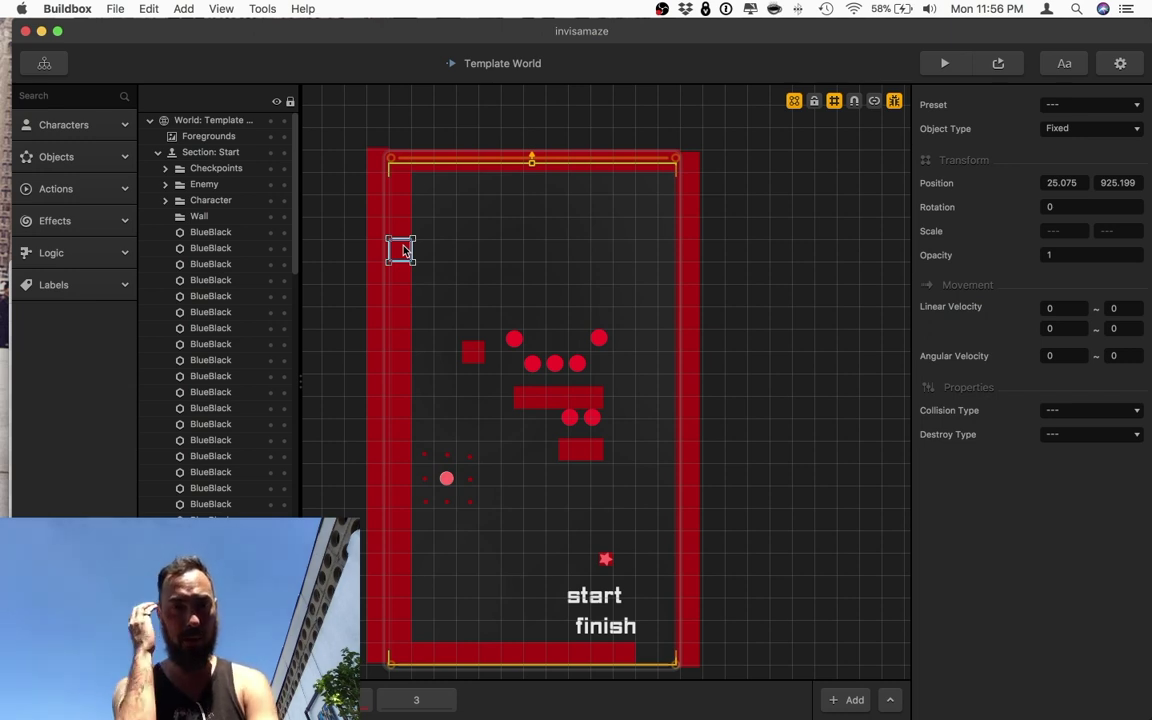
pyautogui.click(284, 201)
pyautogui.click(284, 185)
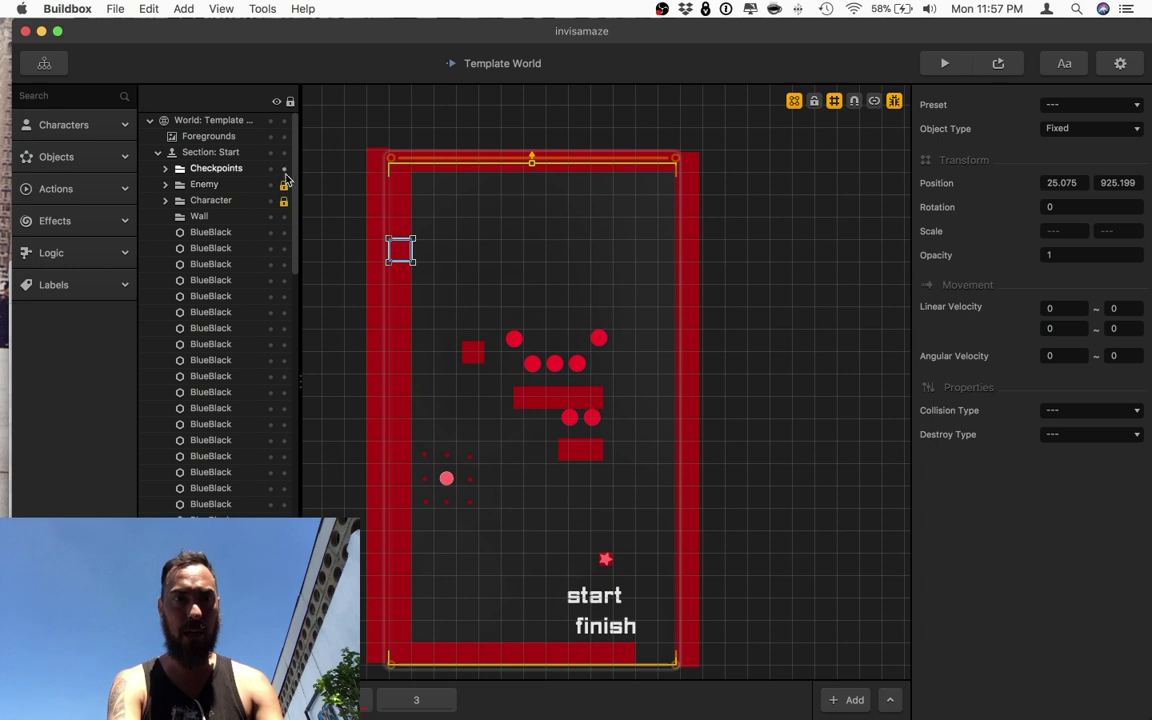
pyautogui.click(284, 168)
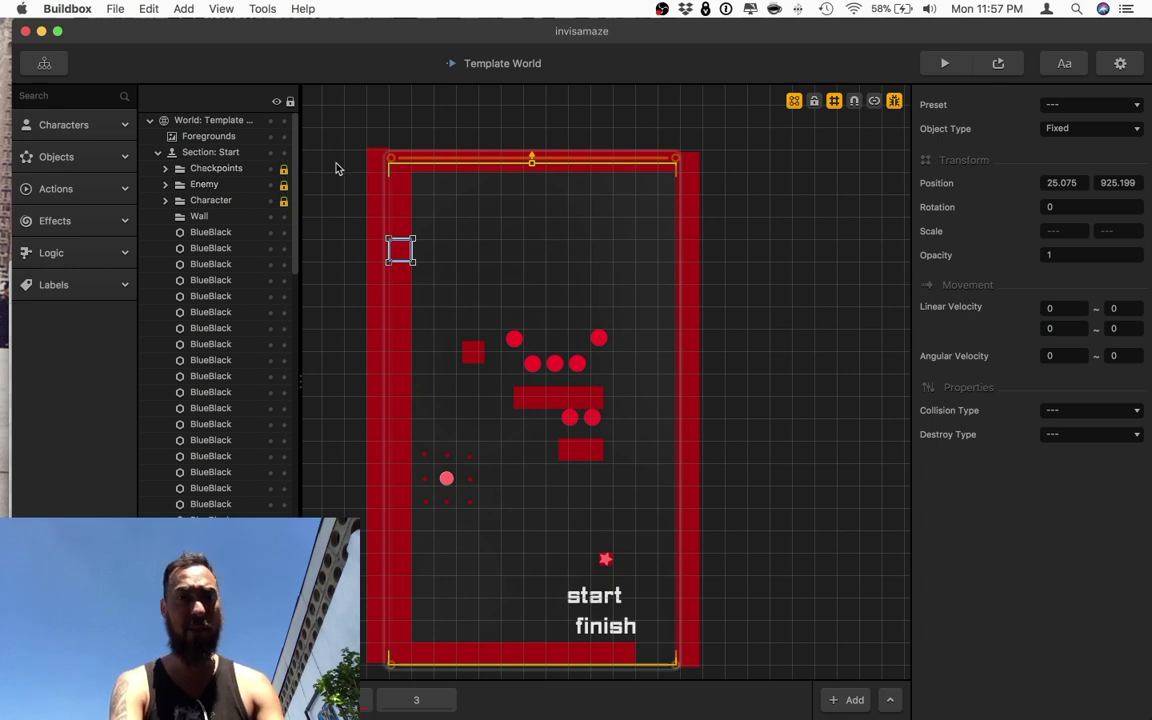
# Box-select all the unlocked wall blocks, move them into the Wall group, and collapse the groups in the layer list
pyautogui.moveTo(347, 135); pyautogui.dragTo(783, 696)
pyautogui.moveTo(192, 322); pyautogui.dragTo(202, 217)
pyautogui.scroll(10, 202, 217)
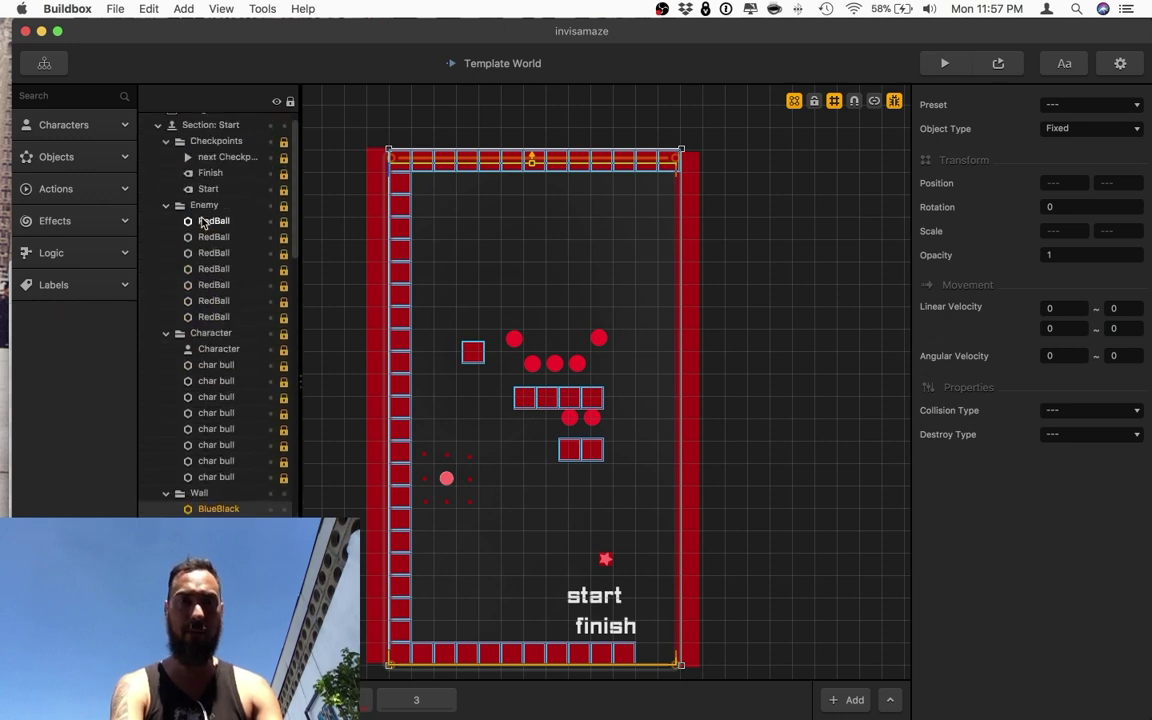
pyautogui.click(575, 274)
pyautogui.click(166, 168)
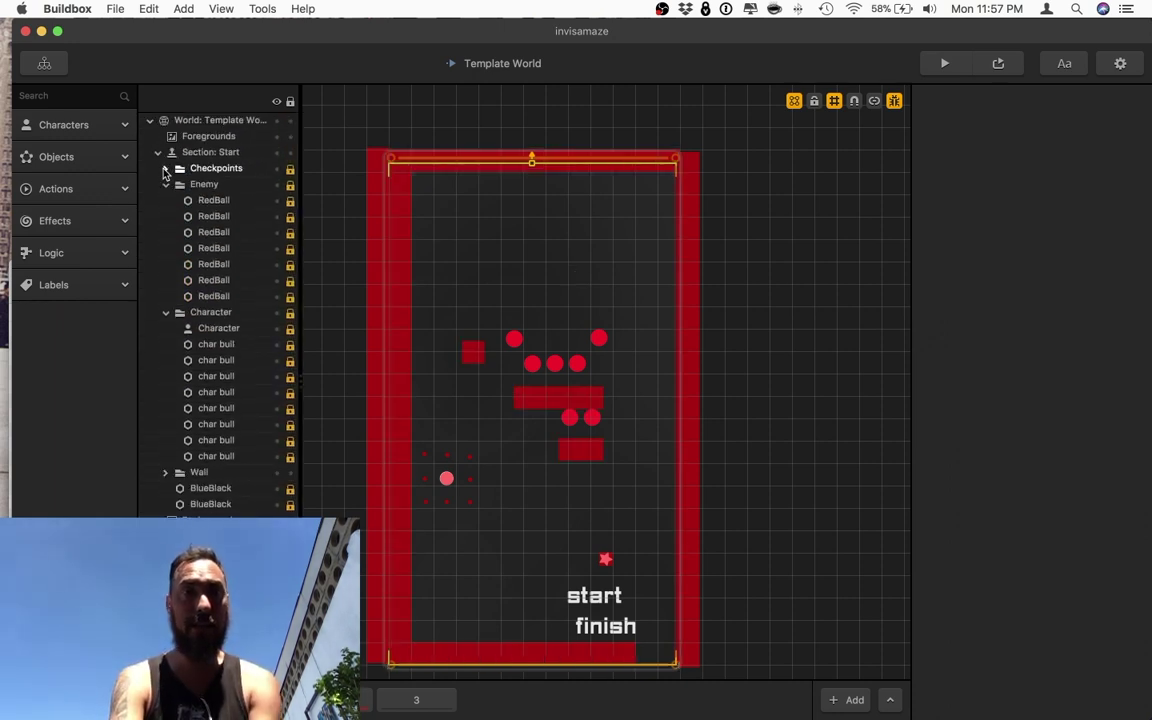
pyautogui.click(165, 184)
pyautogui.click(166, 200)
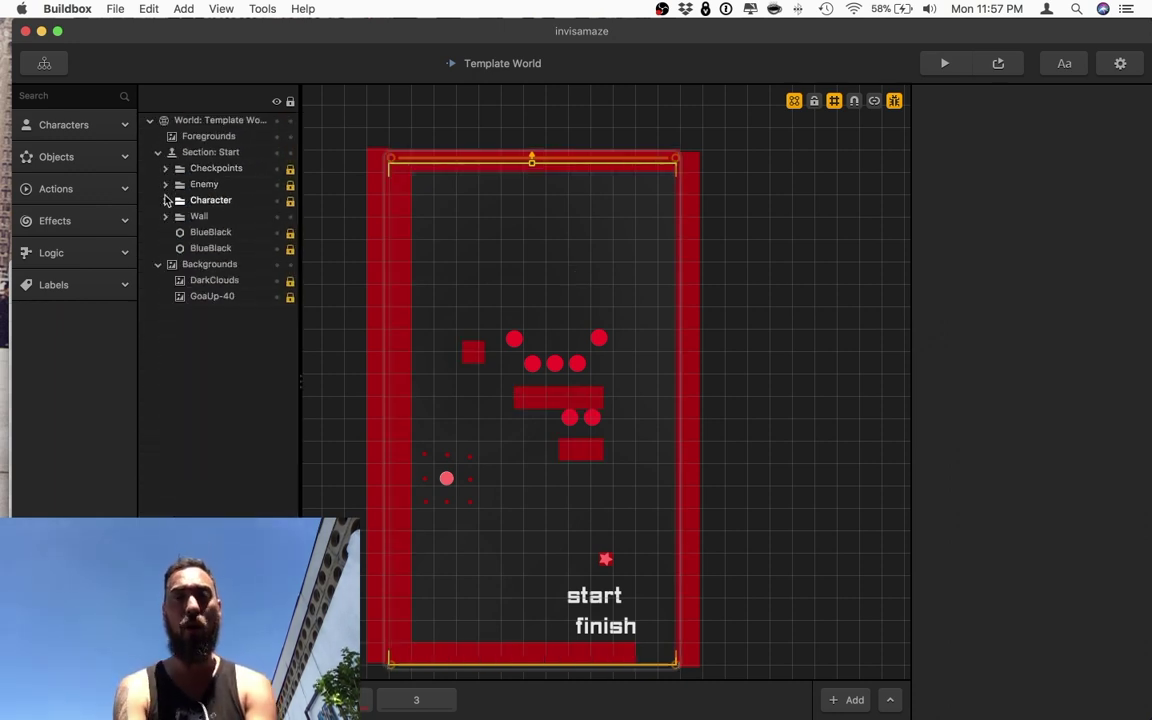
# Test moving the single standalone wall block inside the maze while the other groups are locked
pyautogui.click(473, 352)
pyautogui.moveTo(473, 352)
pyautogui.mouseDown()
pyautogui.moveTo(478, 265)
pyautogui.moveTo(467, 415)
pyautogui.moveTo(463, 360)
pyautogui.mouseUp()
pyautogui.click(463, 360)
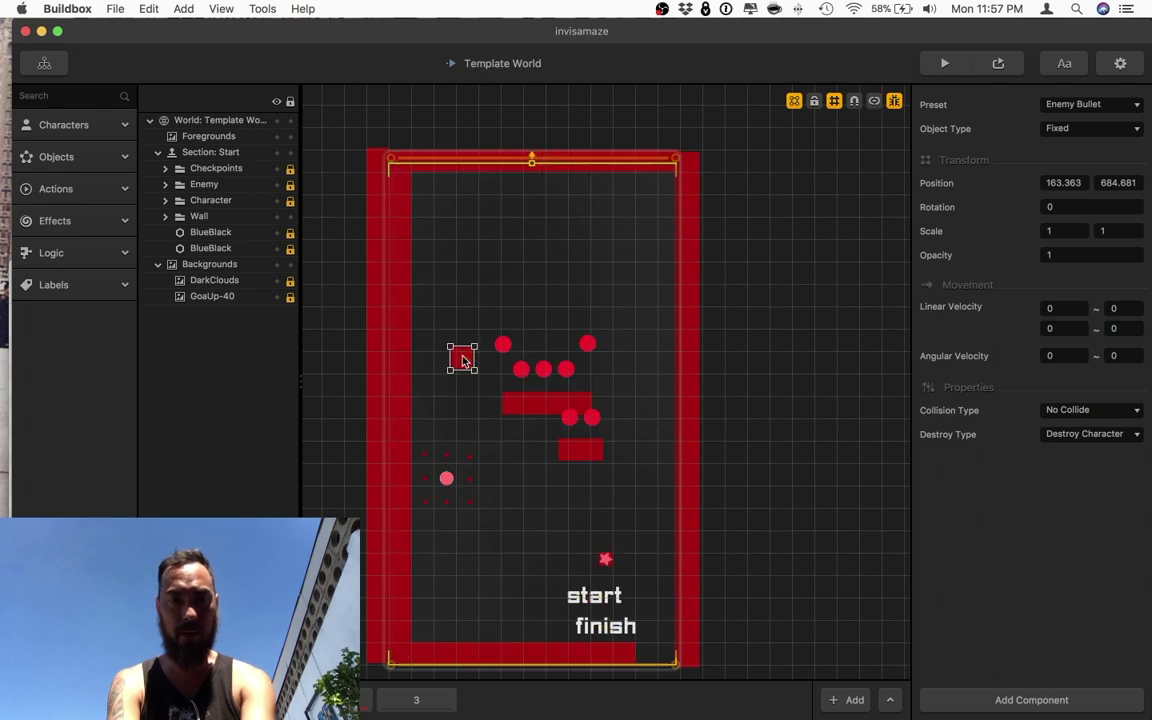
pyautogui.click(450, 318)
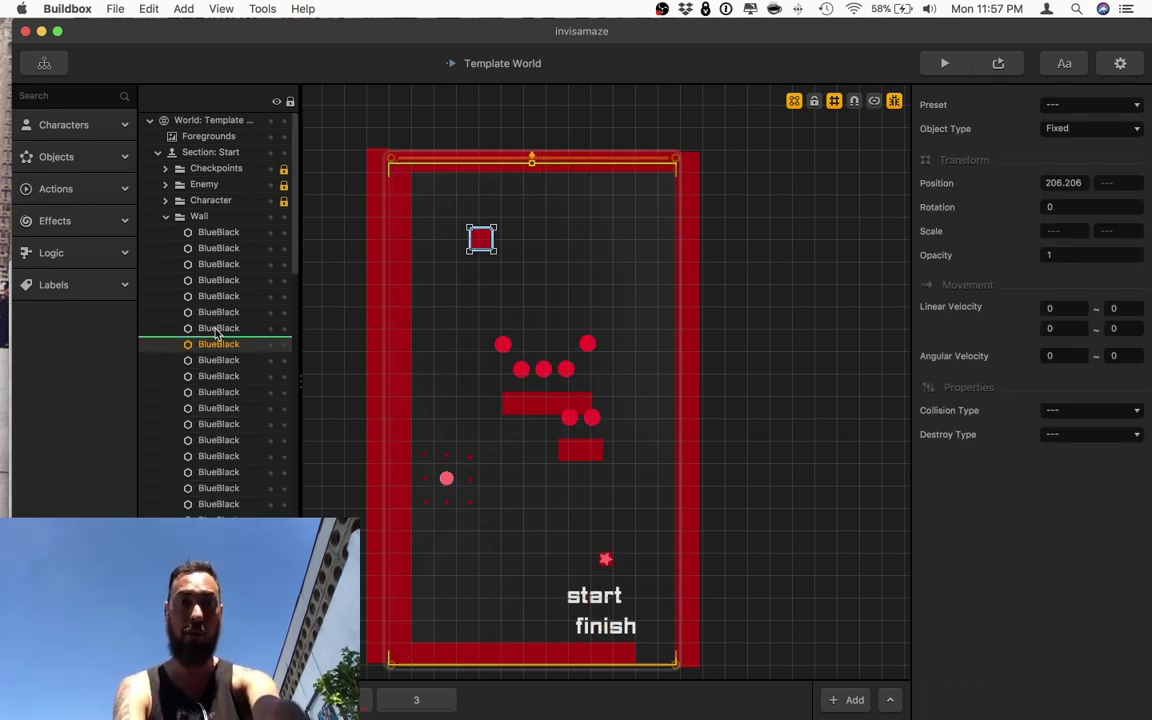
# Collapse the Wall group and move the loose BlueBlack object from above it to below it in the layer list
pyautogui.keyDown('shift'); pyautogui.click(219, 328); pyautogui.keyUp('shift')
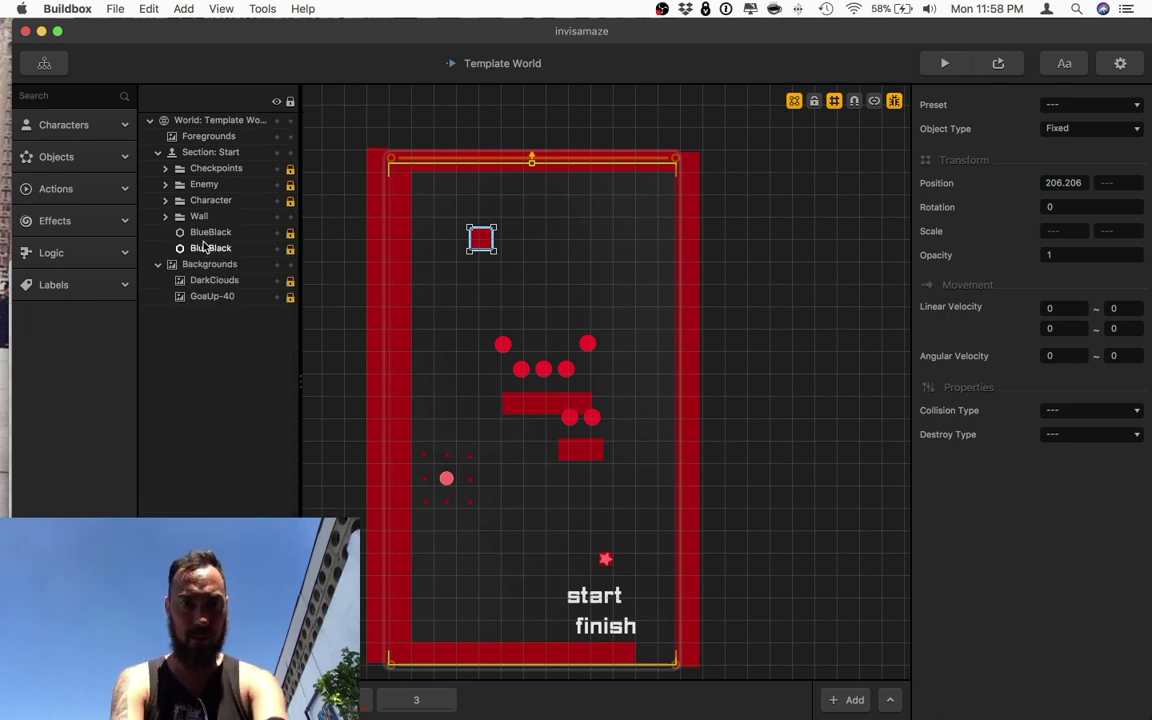
pyautogui.click(206, 246)
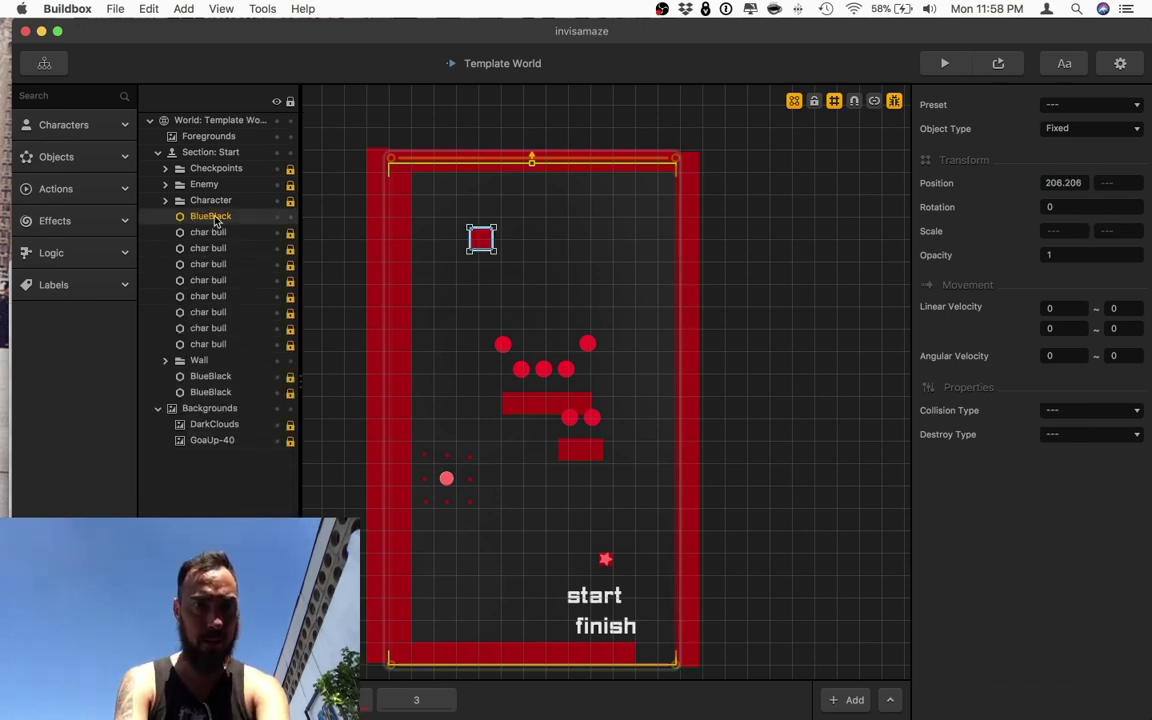
pyautogui.moveTo(216, 222); pyautogui.dragTo(213, 385)
pyautogui.click(545, 277)
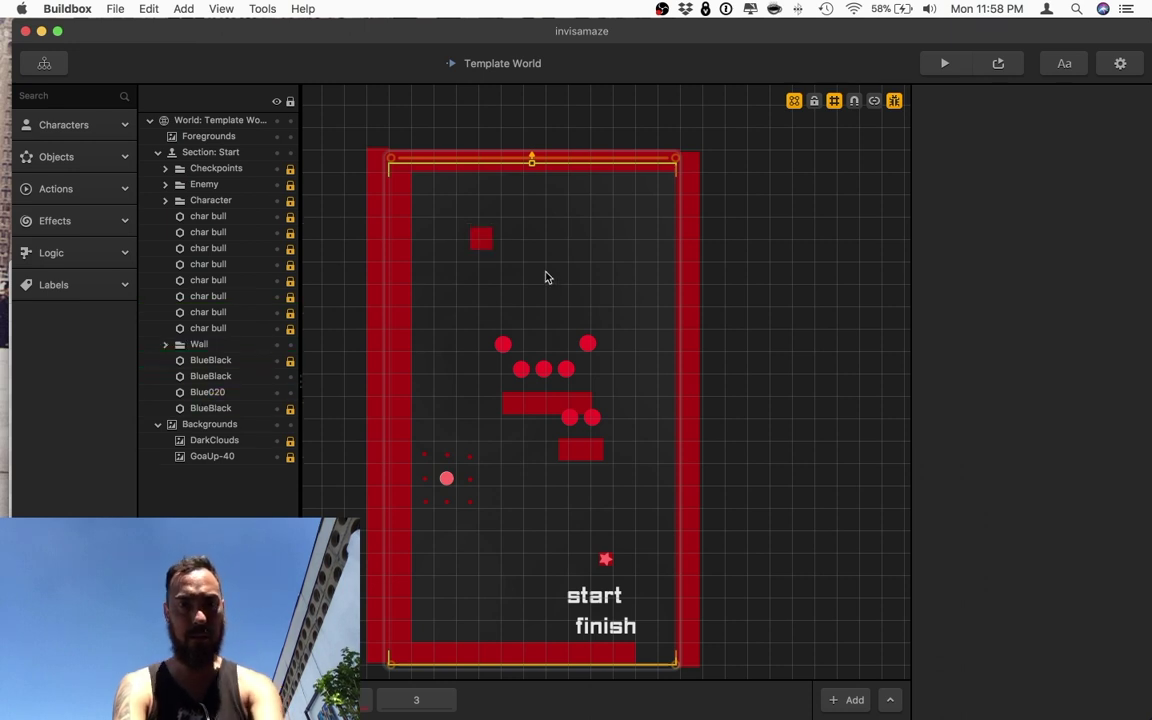
# Box-select the stacked BlueBlack and Blue020 blocks inside the maze and duplicate them in place several times
pyautogui.click(478, 227)
pyautogui.click(476, 221)
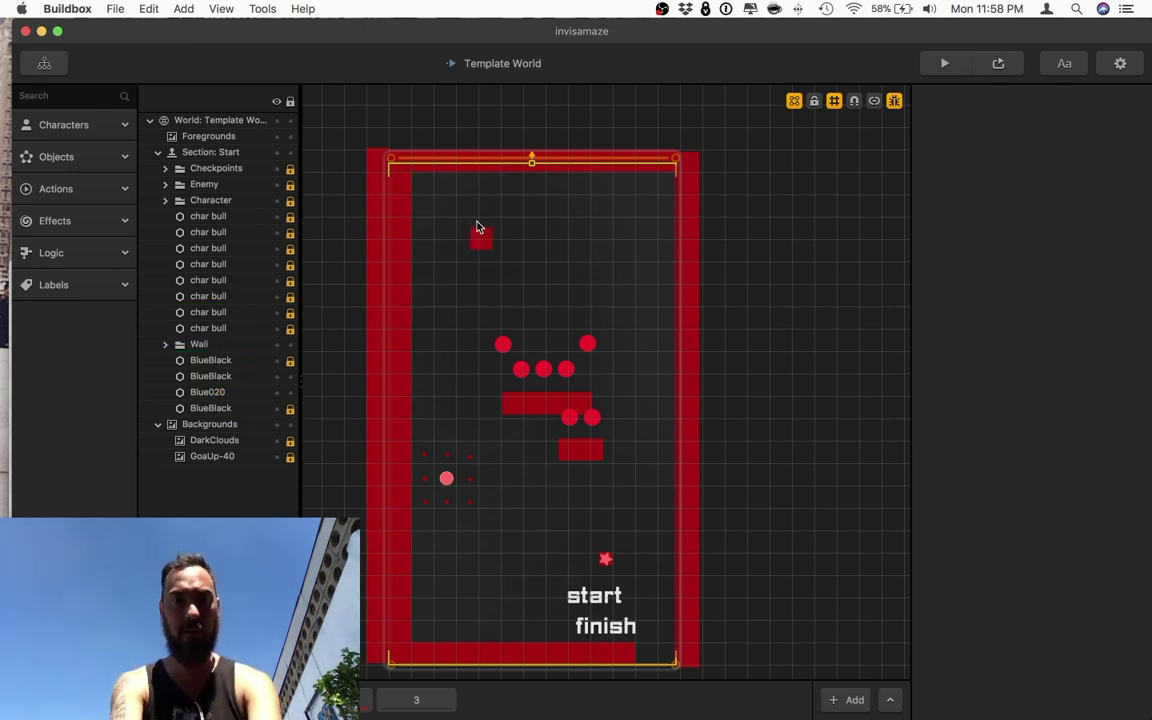
pyautogui.moveTo(471, 211); pyautogui.dragTo(497, 259)
pyautogui.press('super+Right')
pyautogui.press('super+Left')
pyautogui.press('super+Right')
pyautogui.press('super+Left')
pyautogui.press('super+Right')
pyautogui.press('super+Left')
pyautogui.press('super+Right')
pyautogui.press('super+Left')
pyautogui.moveTo(509, 213); pyautogui.dragTo(503, 304)
pyautogui.press('Delete')
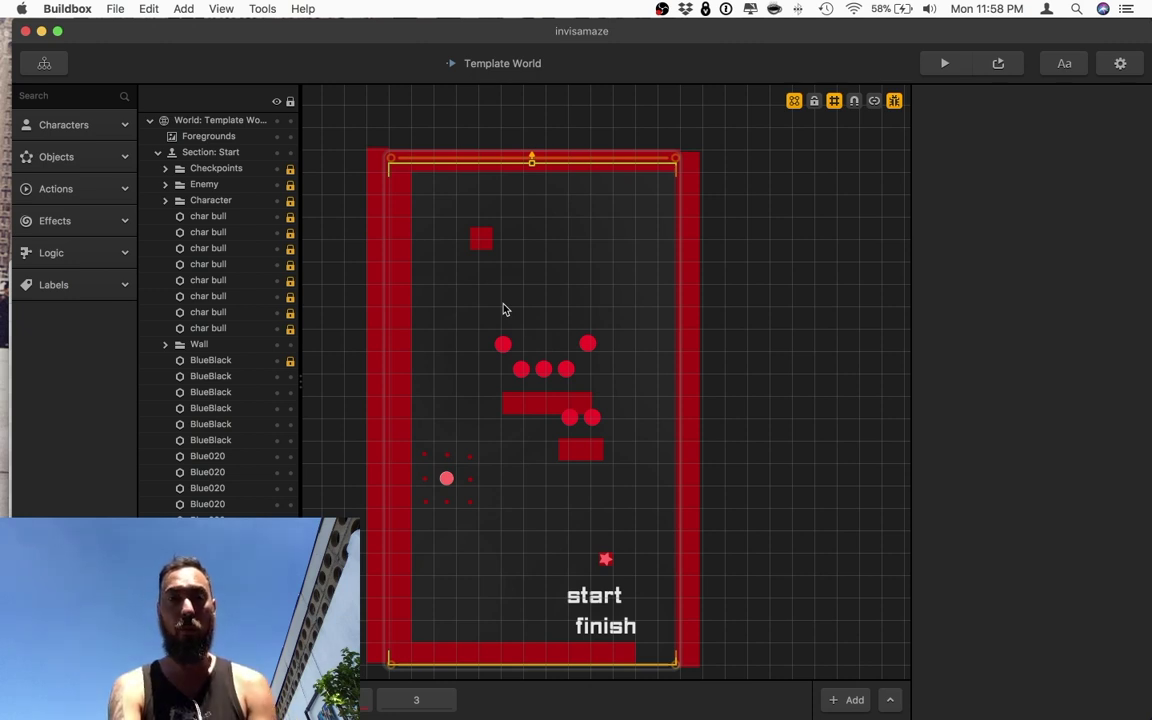
# Move individual BlueBlack and Blue020 copies up the layer list, among the char bull objects and into the Checkpoints group
pyautogui.click(481, 238)
pyautogui.click(455, 356)
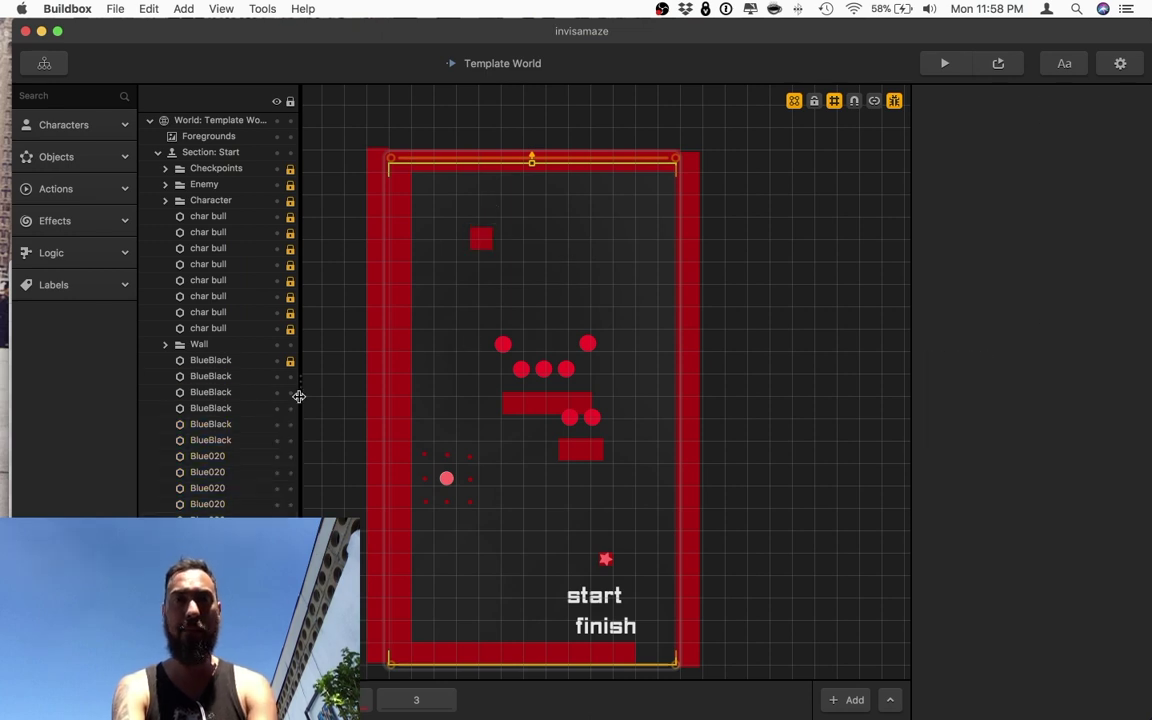
pyautogui.moveTo(218, 408); pyautogui.dragTo(226, 240)
pyautogui.moveTo(213, 458); pyautogui.dragTo(216, 170)
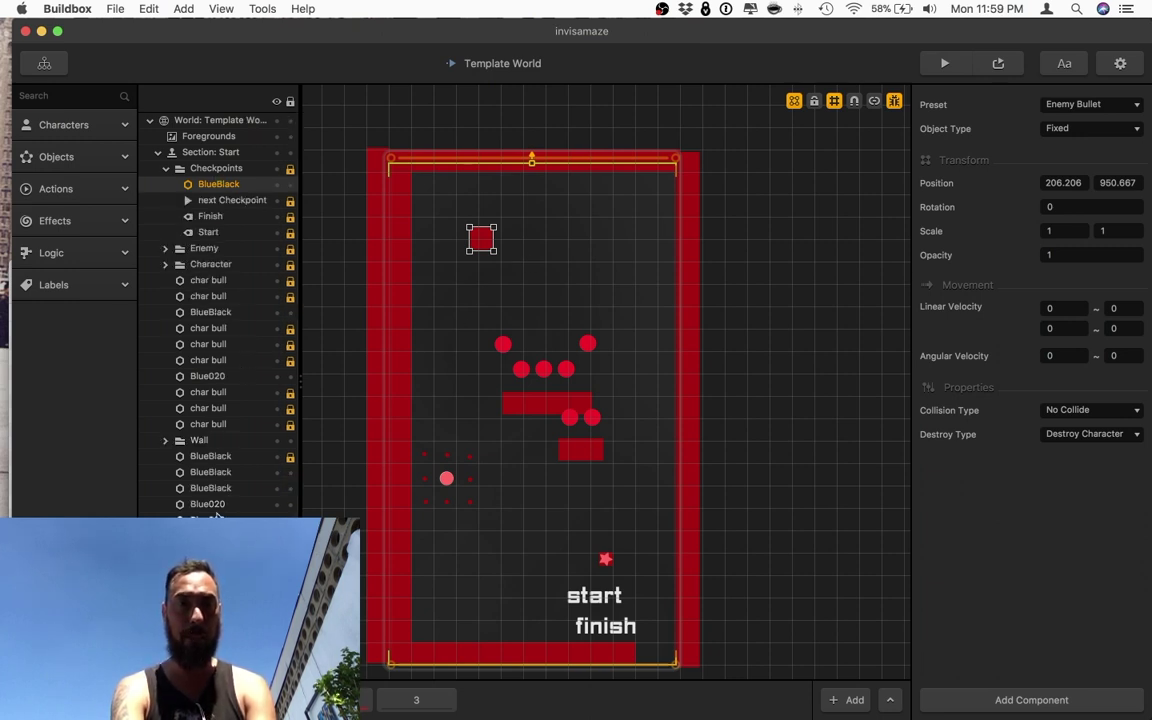
pyautogui.moveTo(214, 522); pyautogui.dragTo(257, 171)
pyautogui.click(556, 284)
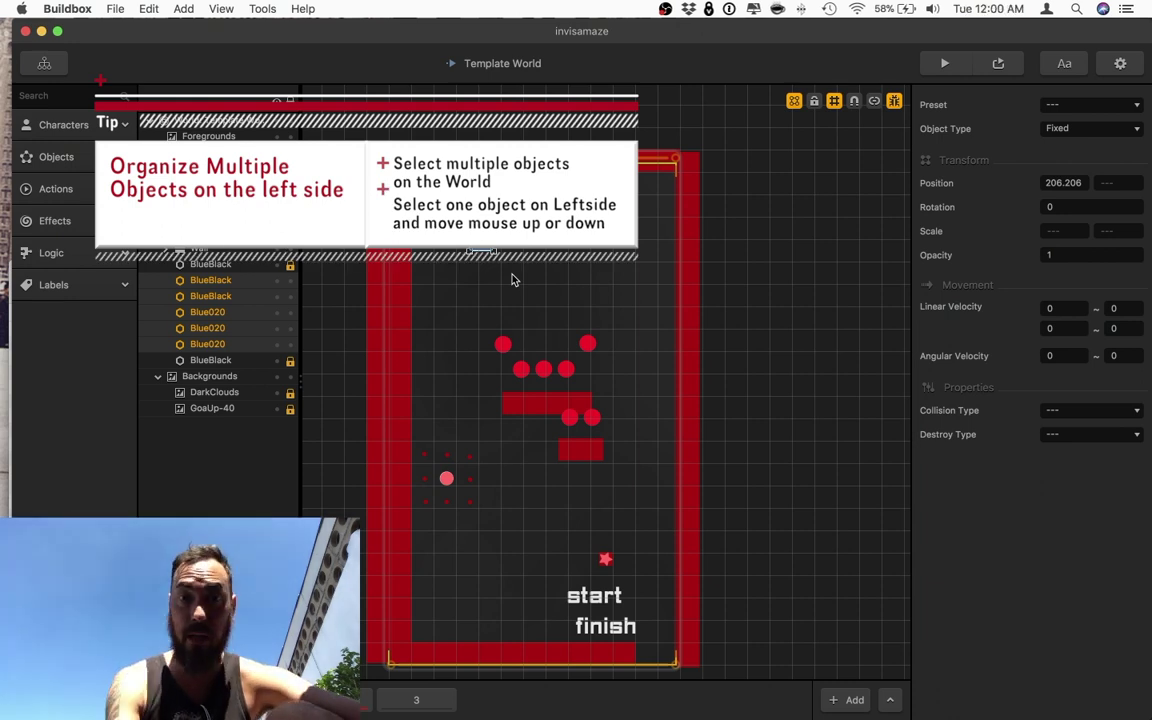
# Box-select the stacked blocks in the maze and reposition them all together below the Wall group in the layer list
pyautogui.click(511, 279)
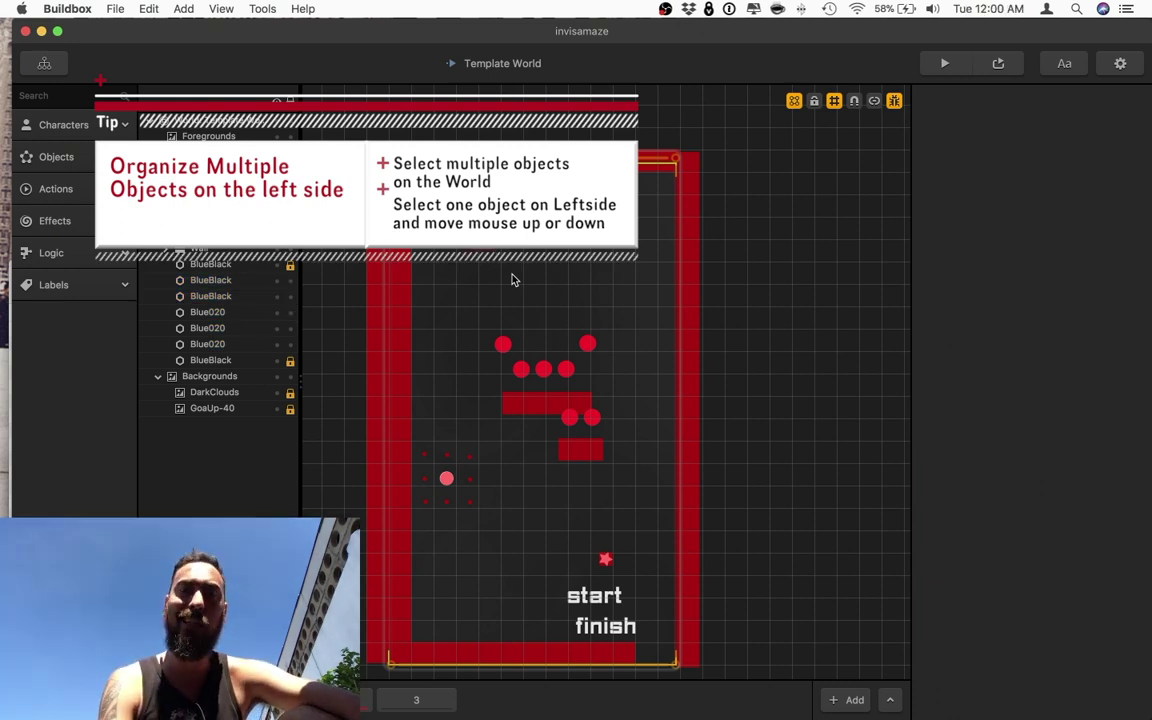
pyautogui.moveTo(513, 276); pyautogui.dragTo(455, 180)
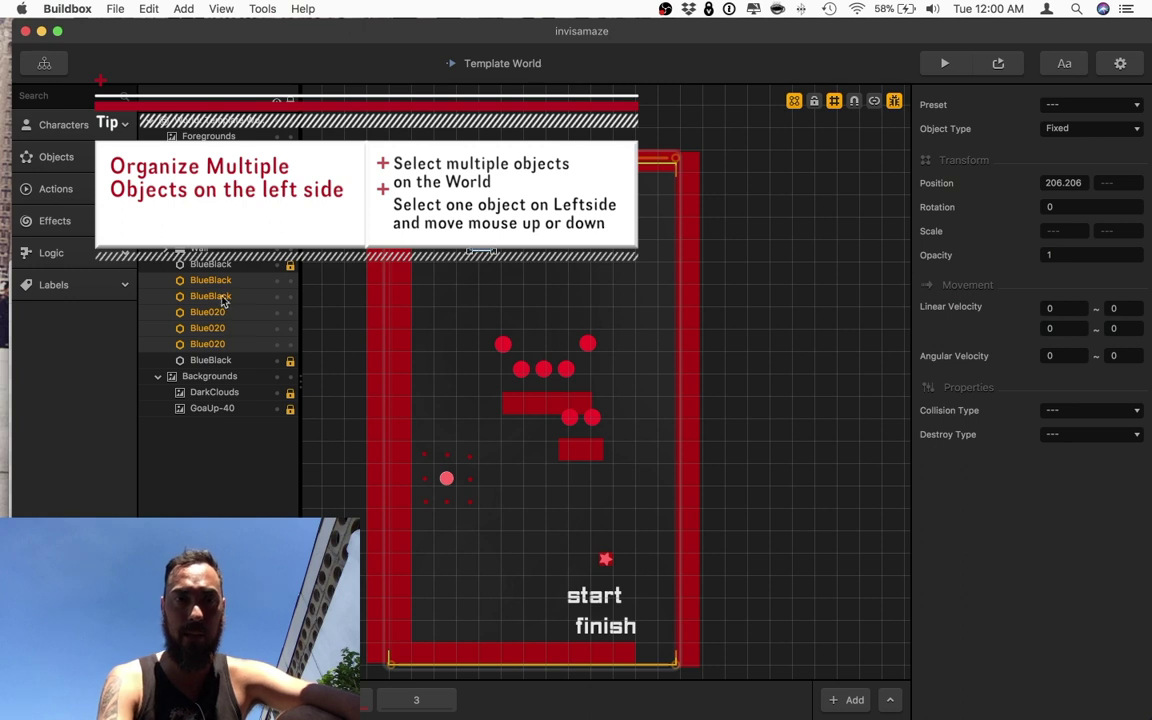
pyautogui.moveTo(219, 287); pyautogui.dragTo(216, 318)
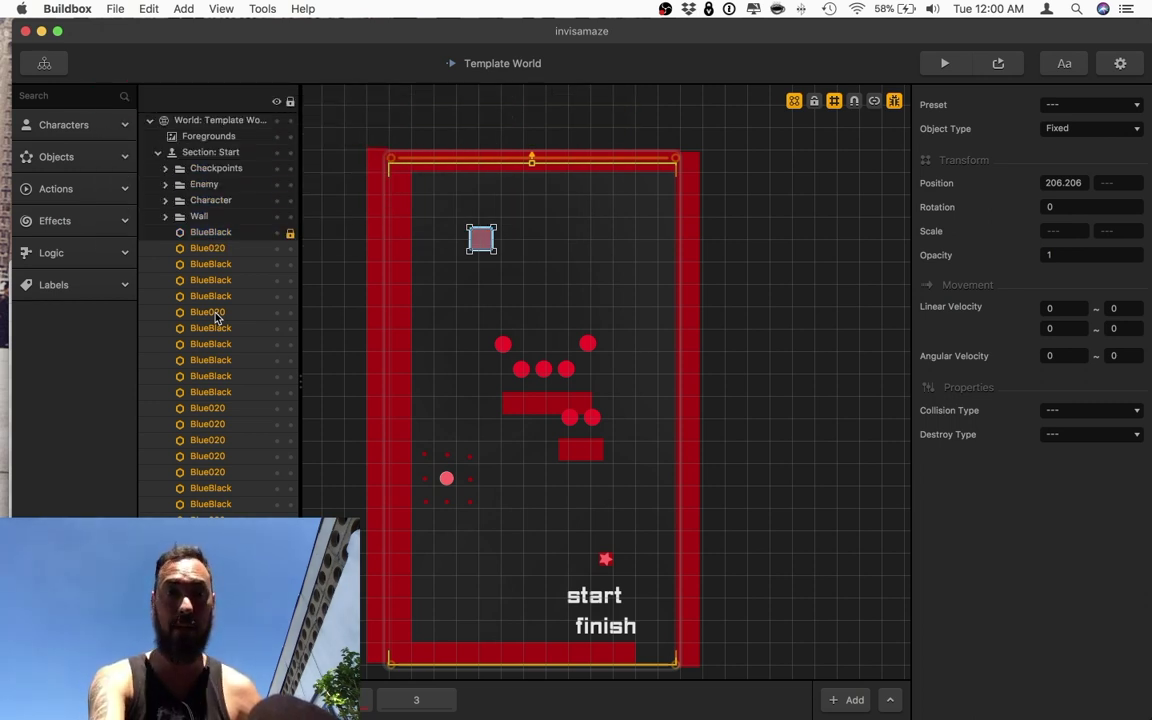
# Delete surplus block copies from the stack by picking them individually in the layer list
pyautogui.click(224, 505)
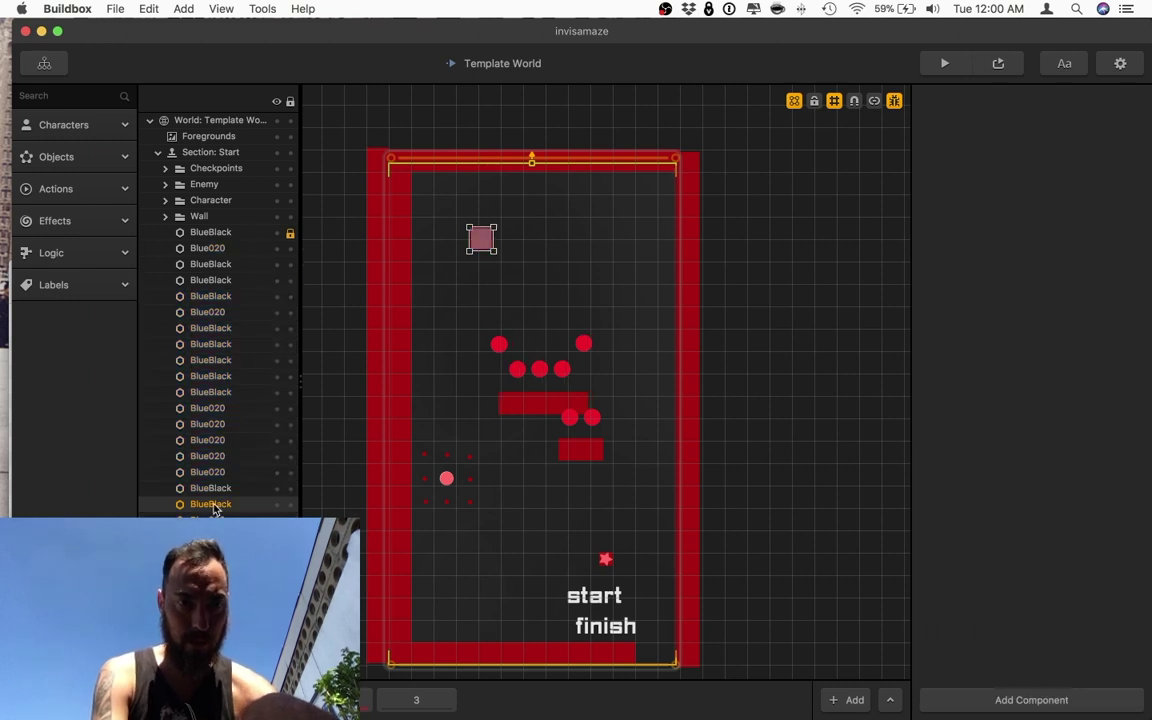
pyautogui.click(224, 521)
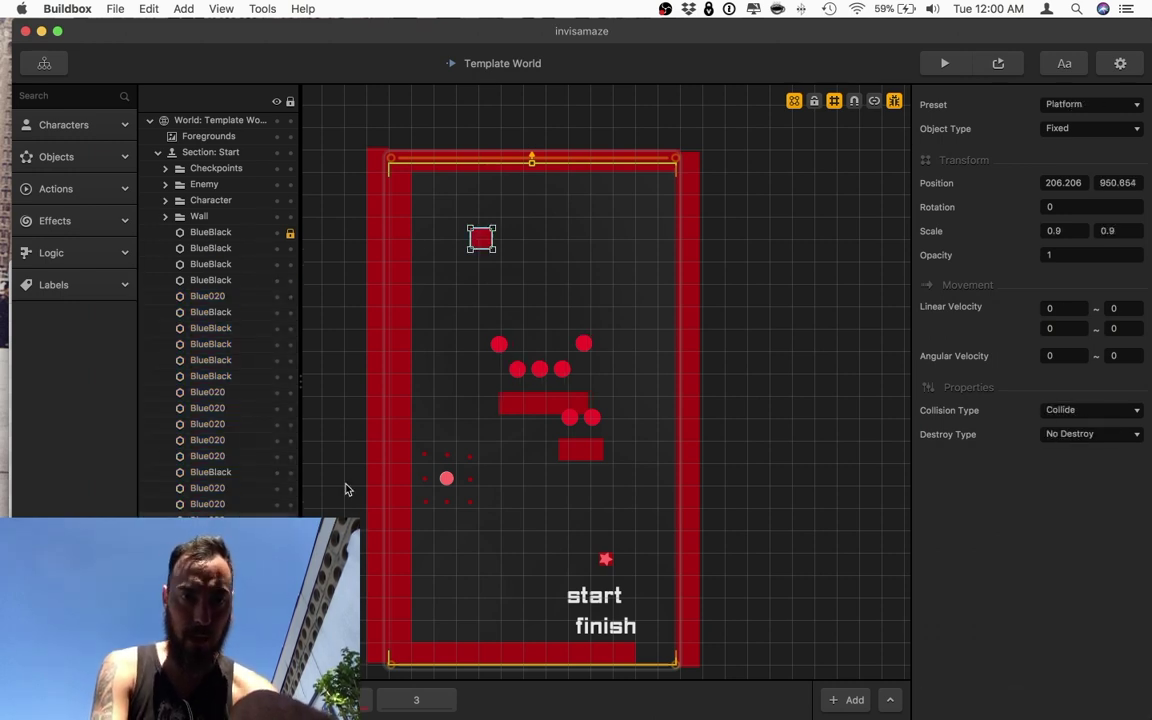
pyautogui.press('Delete')
# Box-select the remaining stacked blocks in the maze and shift the whole selection further down the layer list under Wall
pyautogui.moveTo(507, 260); pyautogui.dragTo(460, 226)
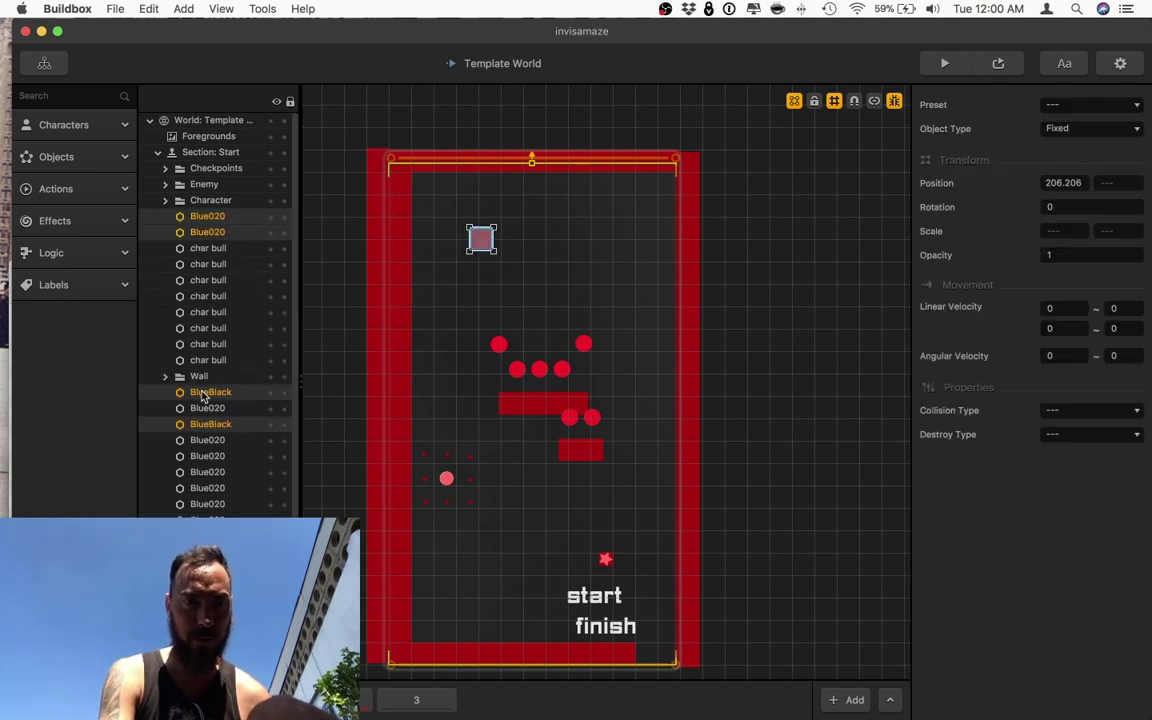
pyautogui.moveTo(205, 392); pyautogui.dragTo(183, 489)
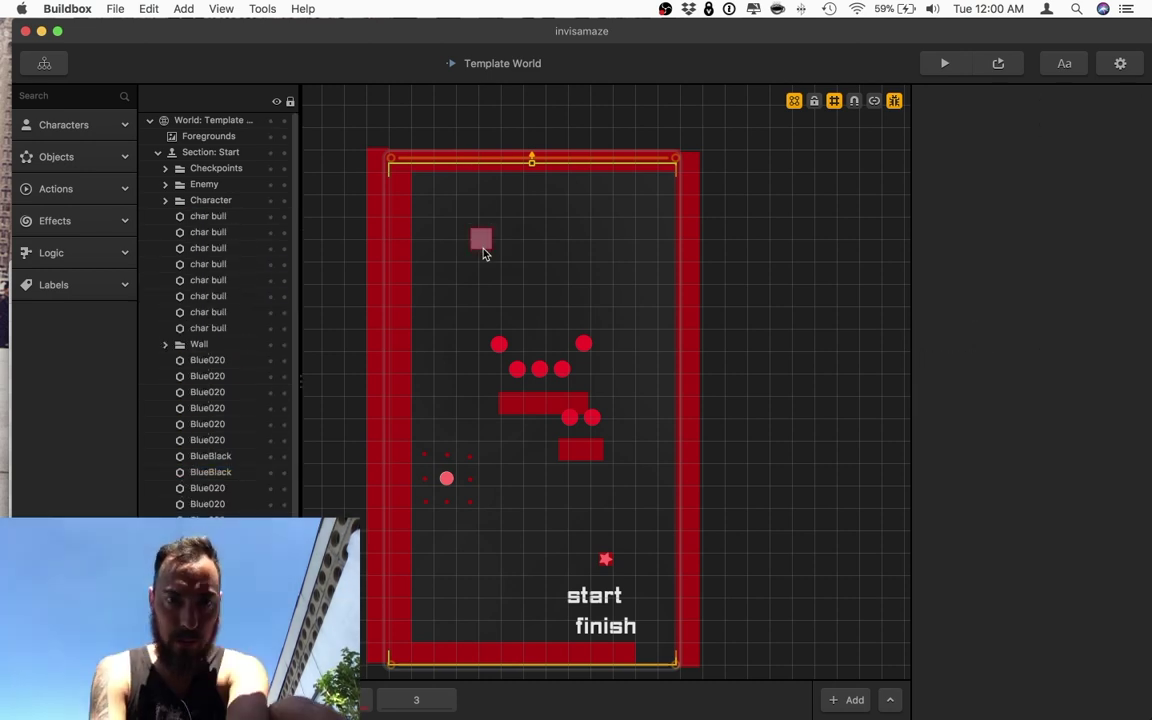
pyautogui.click(483, 247)
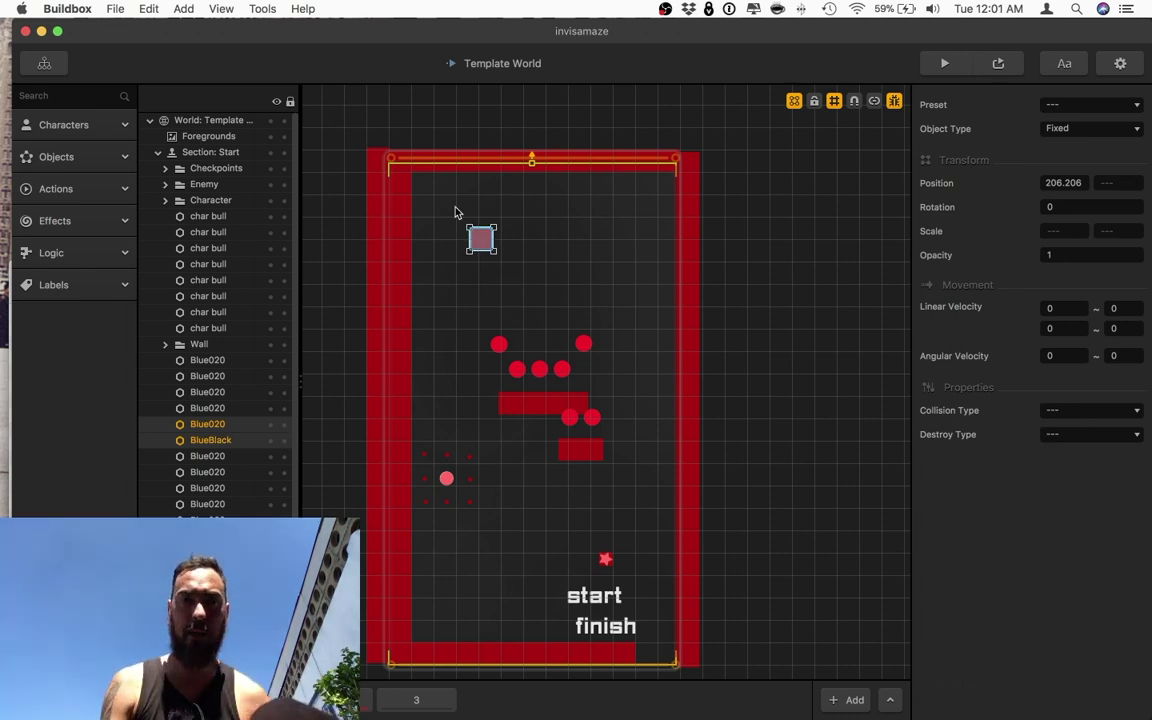